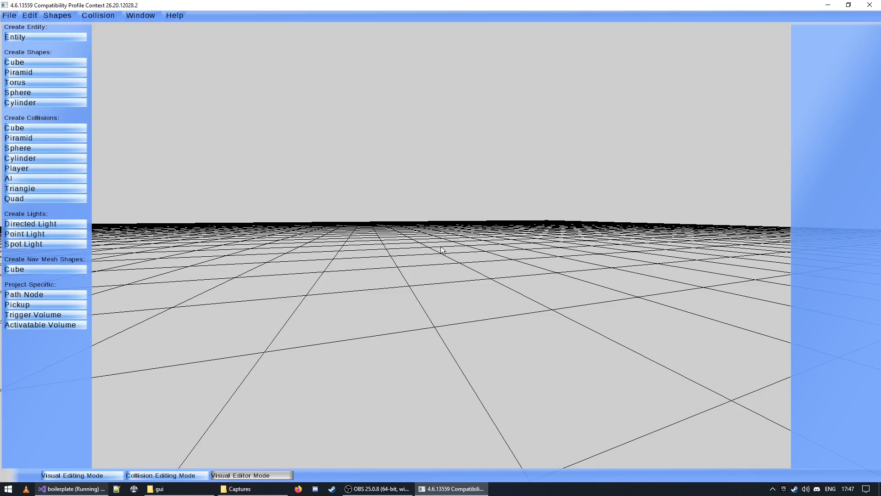
Create a new entity on the grid
key(w)
key(d)
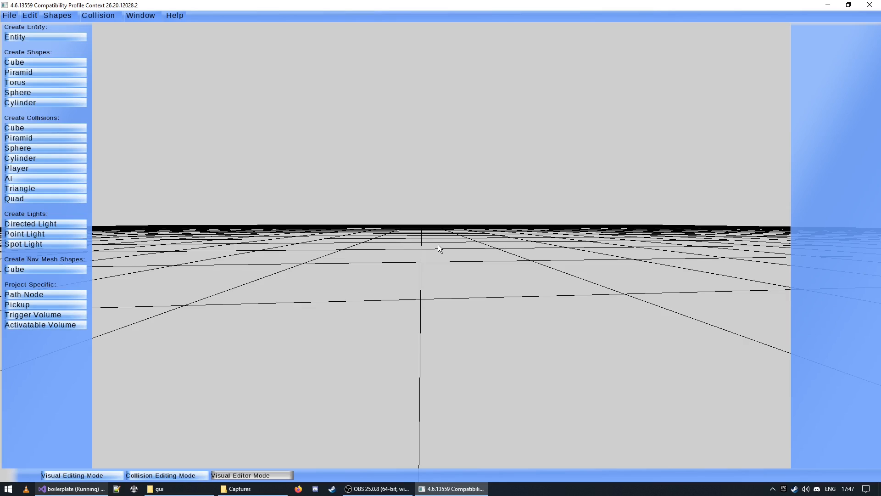
click(68, 37)
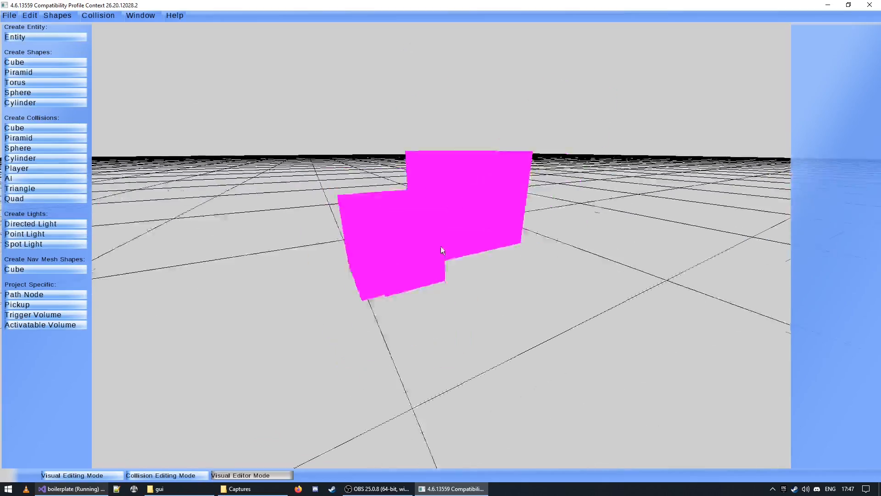
Select the pink entity and turn off the rendering of normals in the rendering options
key(a)
key(w)
key(s)
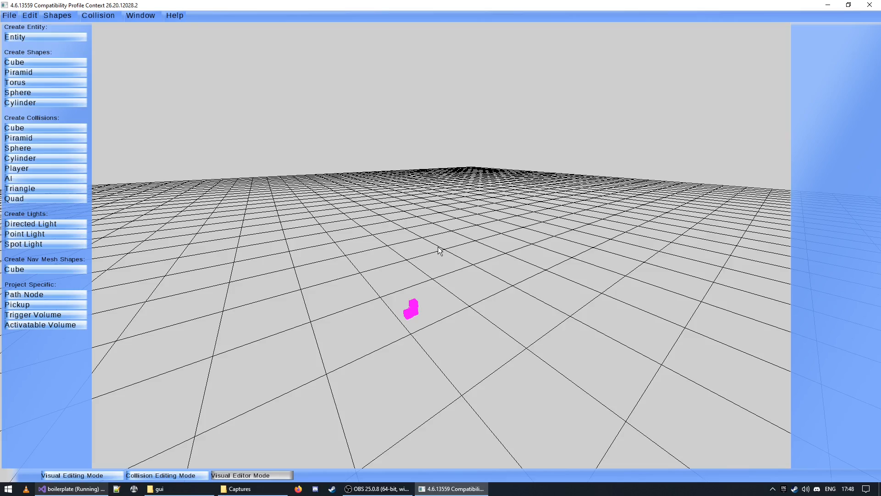
key(w)
right_drag(438, 246, 440, 247)
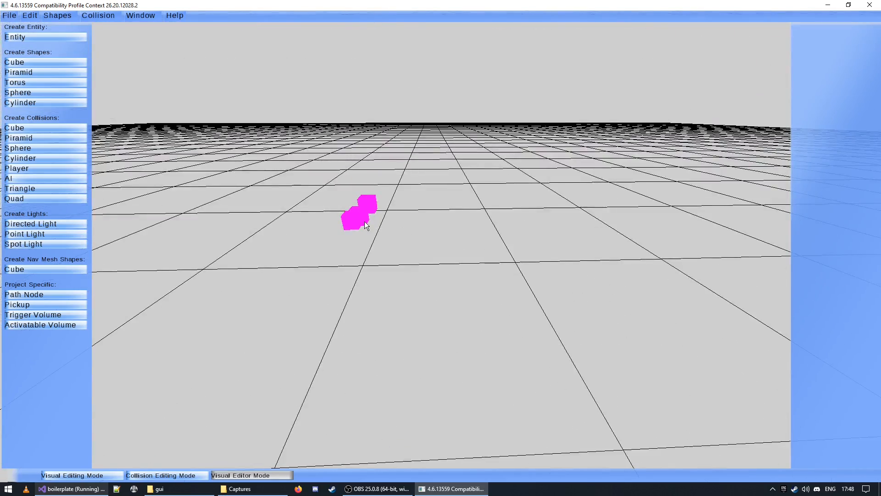
click(357, 215)
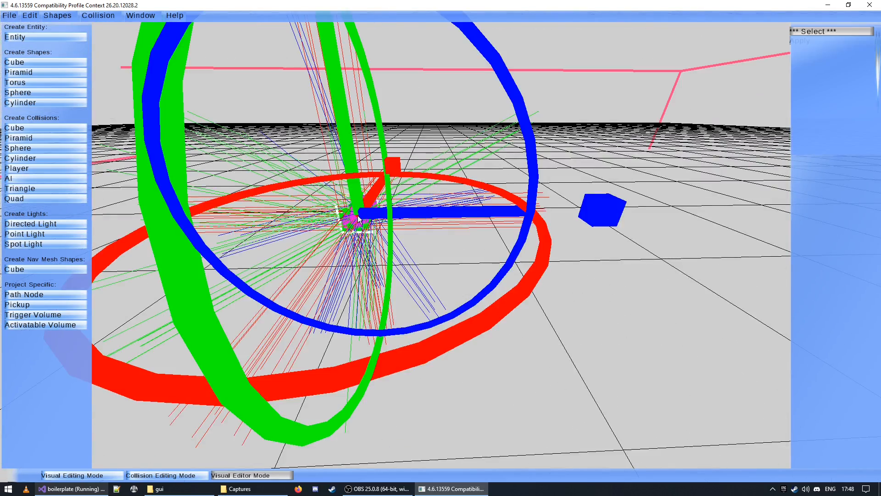
click(152, 16)
click(169, 79)
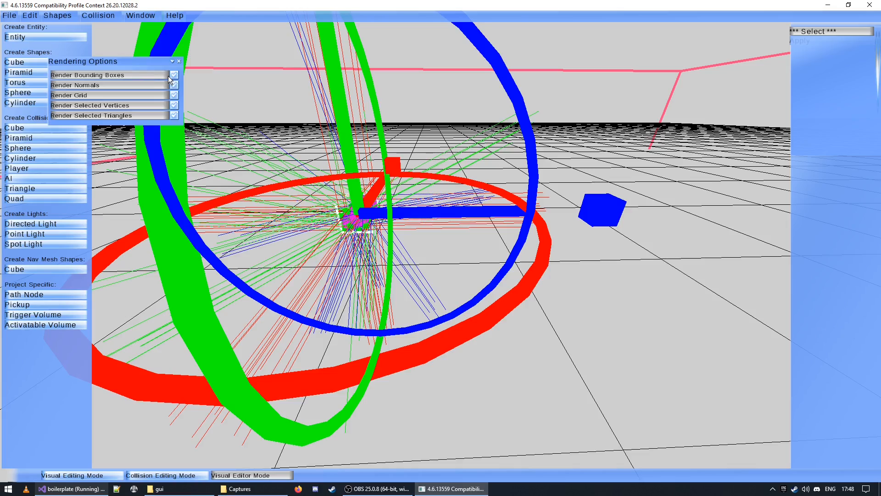
click(175, 86)
click(179, 61)
Examine the entity and its transform handles from several angles, selecting and deselecting it
right_drag(179, 60, 441, 247)
key(s)
key(w)
click(415, 256)
click(359, 256)
click(442, 212)
right_drag(442, 212, 444, 244)
key(a)
key(w)
key(s)
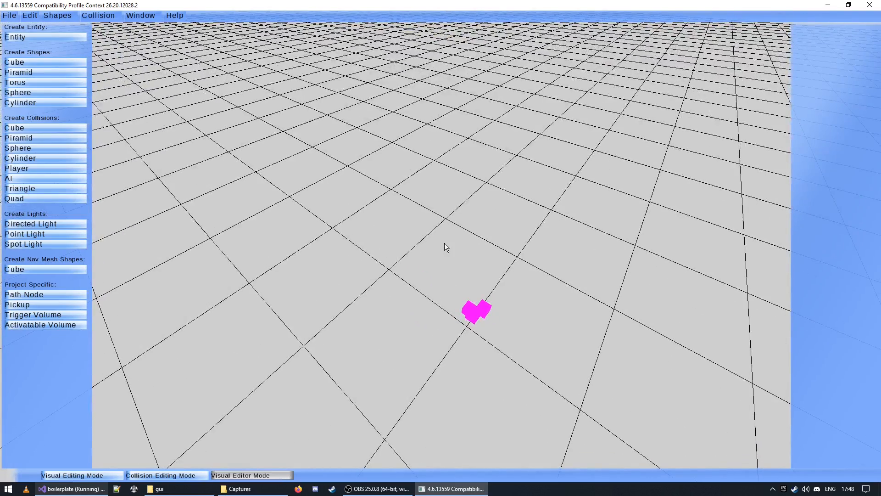
click(474, 307)
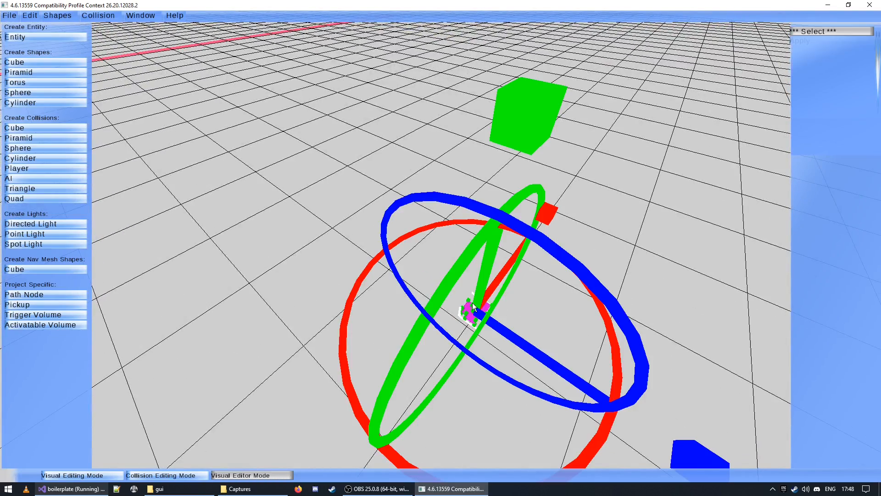
click(622, 241)
right_drag(484, 246, 441, 247)
key(s)
key(w)
key(s)
key(w)
key(s)
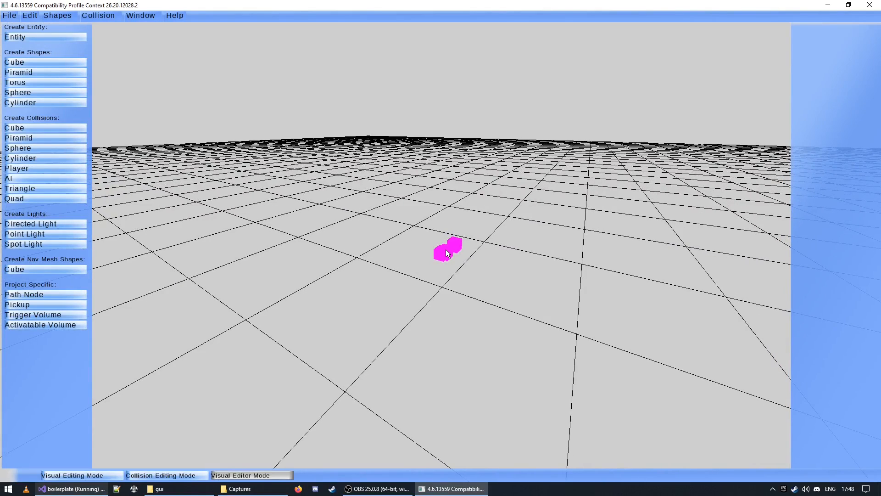
click(447, 253)
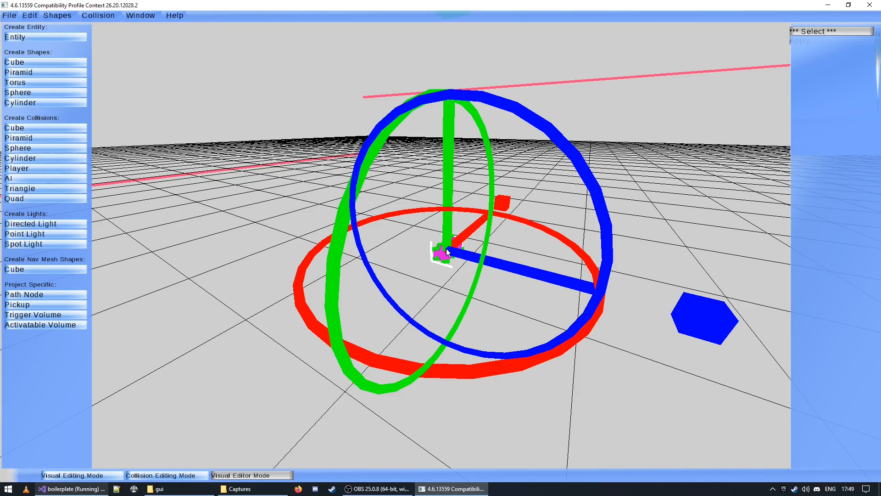
click(386, 250)
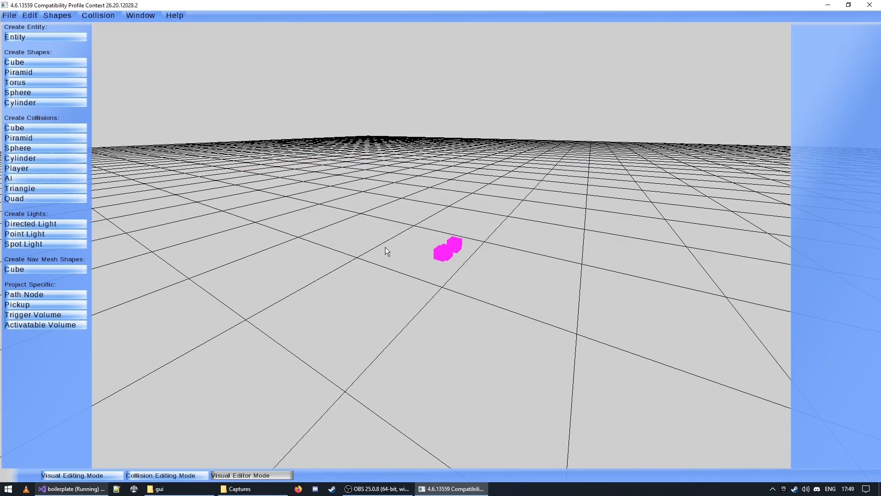
click(443, 253)
click(408, 265)
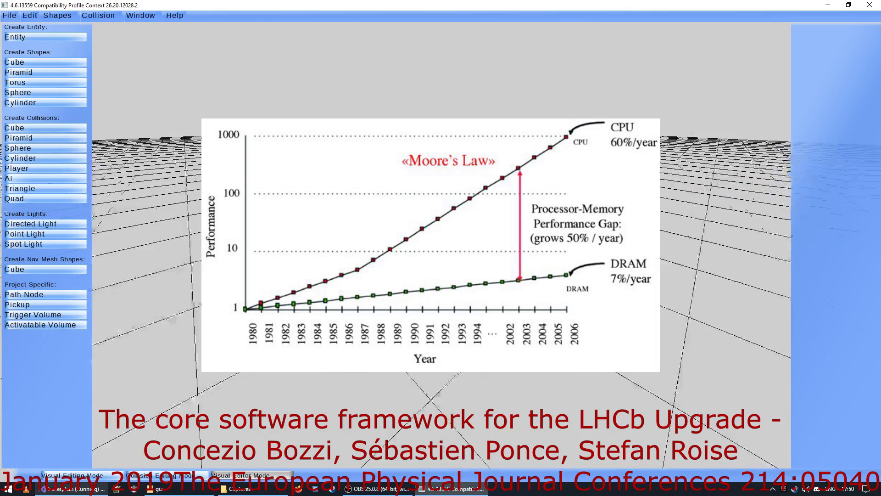
Add a cube shape to the selected entity
right_drag(441, 248, 441, 248)
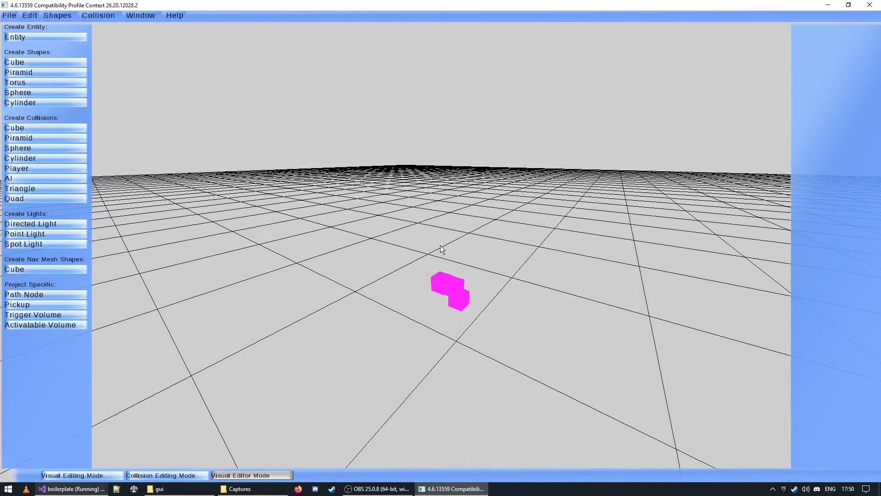
key(s)
right_drag(443, 248, 441, 247)
click(554, 252)
key(a)
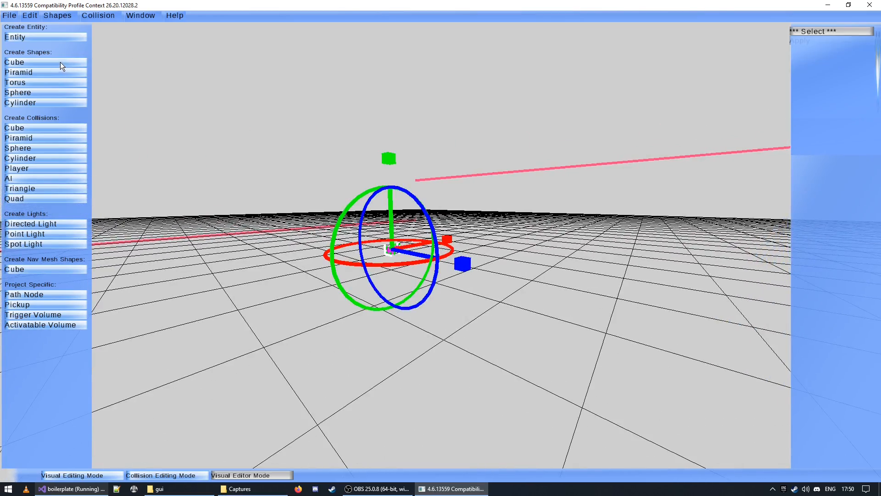
key(s)
right_drag(180, 60, 441, 247)
key(a)
Move the DEMO cube along its blue axis away from its blue component marker, towards the entity
click(342, 235)
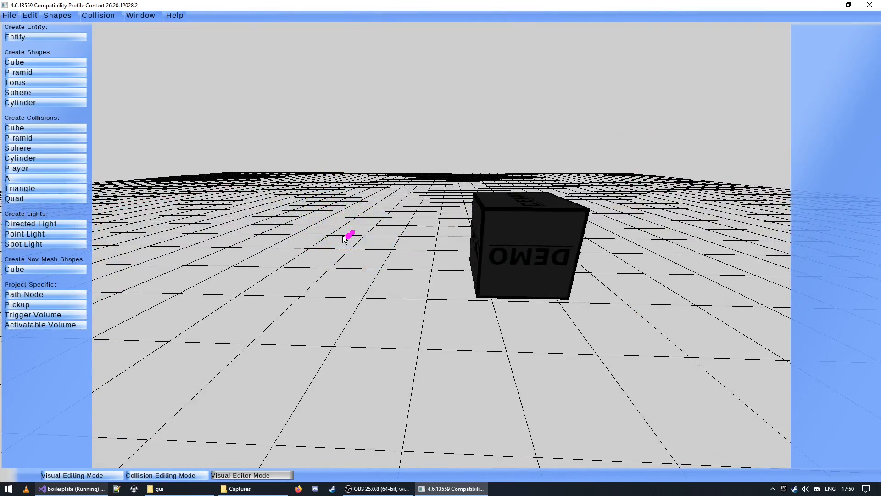
click(351, 236)
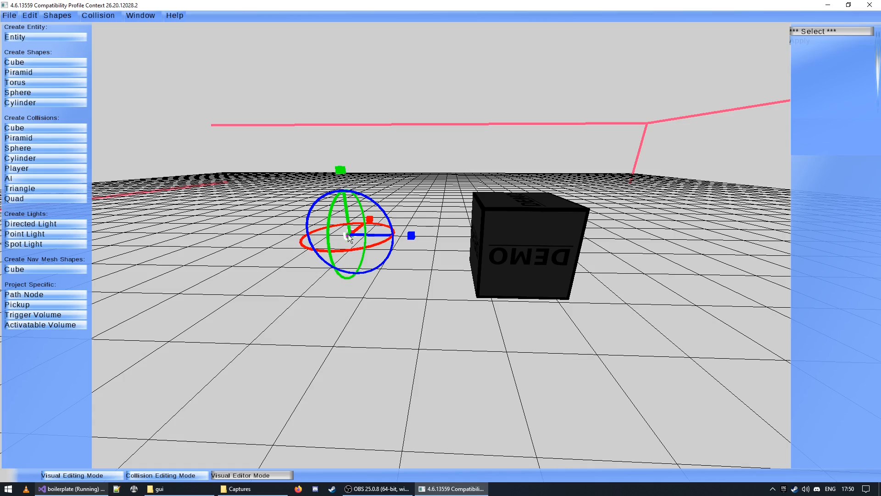
click(513, 242)
drag(527, 241, 475, 241)
click(519, 242)
click(395, 236)
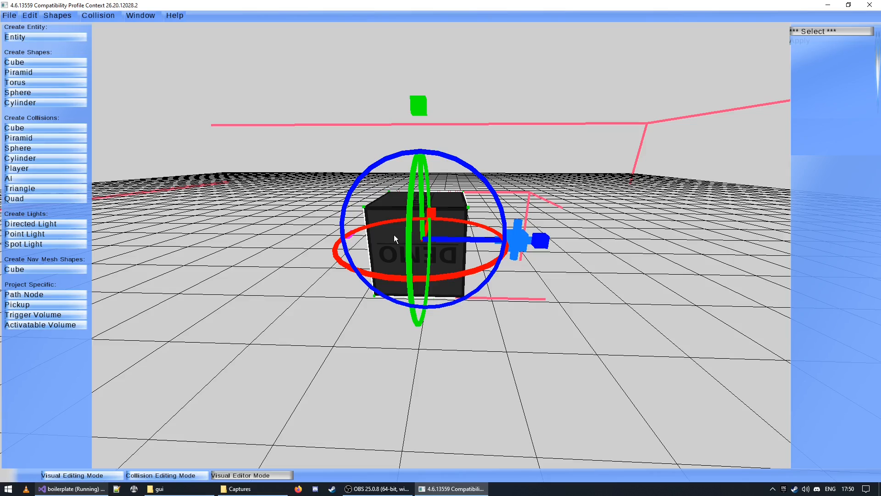
click(256, 219)
Create a second cube shape and move it along its blue axis away from its component marker
right_drag(441, 247, 441, 249)
click(62, 62)
click(435, 239)
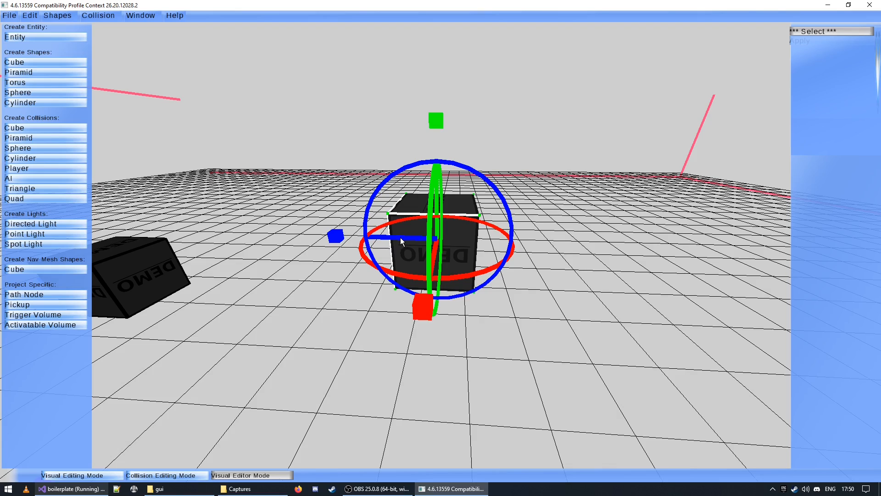
drag(401, 237, 530, 243)
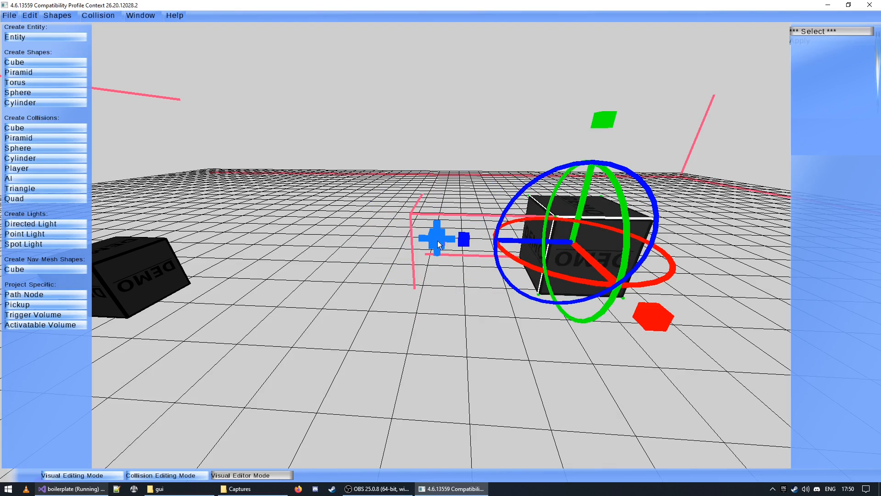
Move the second cube's blue component together with its cube along the blue axis, away from the pink entity
click(437, 239)
drag(391, 238, 449, 244)
click(439, 239)
click(511, 335)
click(419, 216)
click(533, 349)
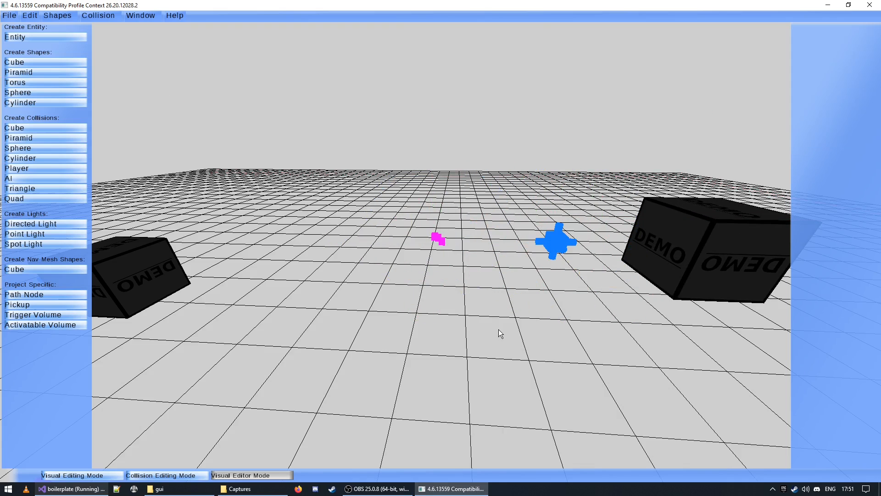
Select the second object's entity, component and cube in turn to examine how they are nested
click(544, 238)
click(440, 239)
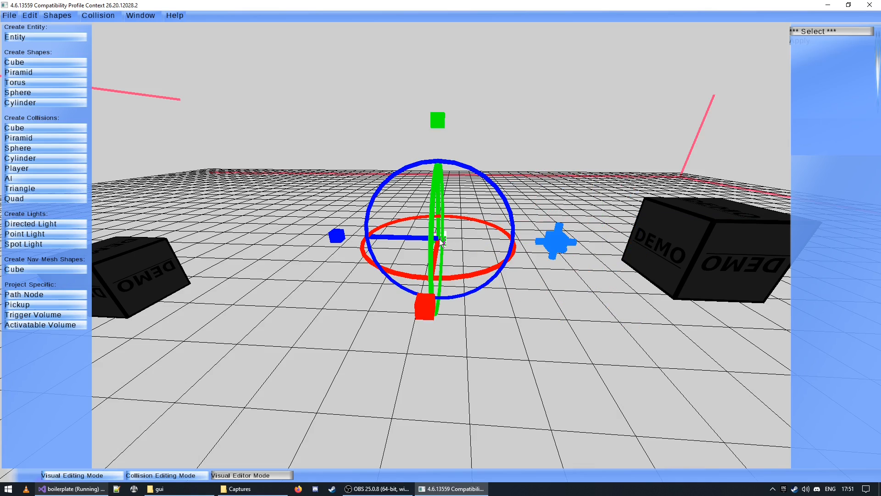
click(553, 245)
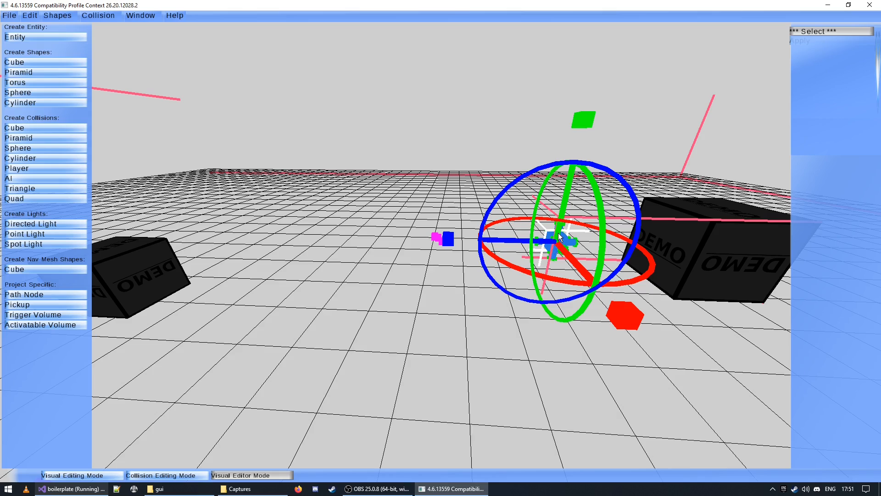
click(724, 258)
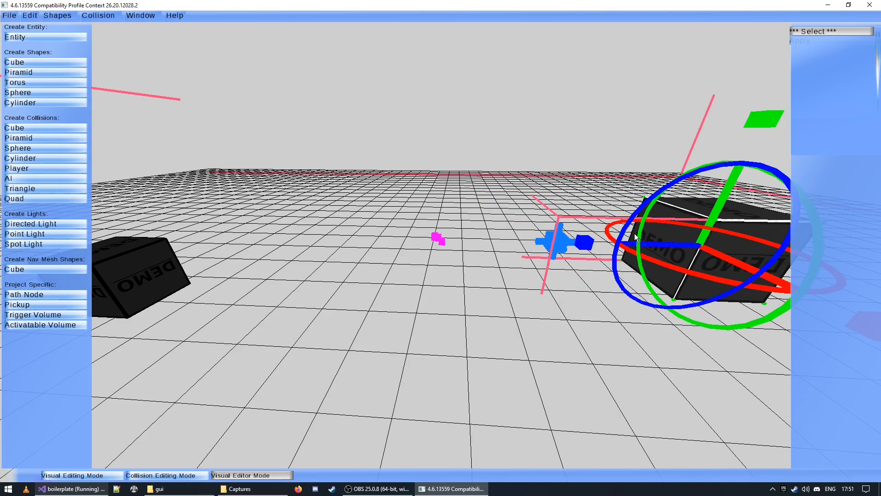
right_drag(531, 316, 441, 247)
key(s)
key(w)
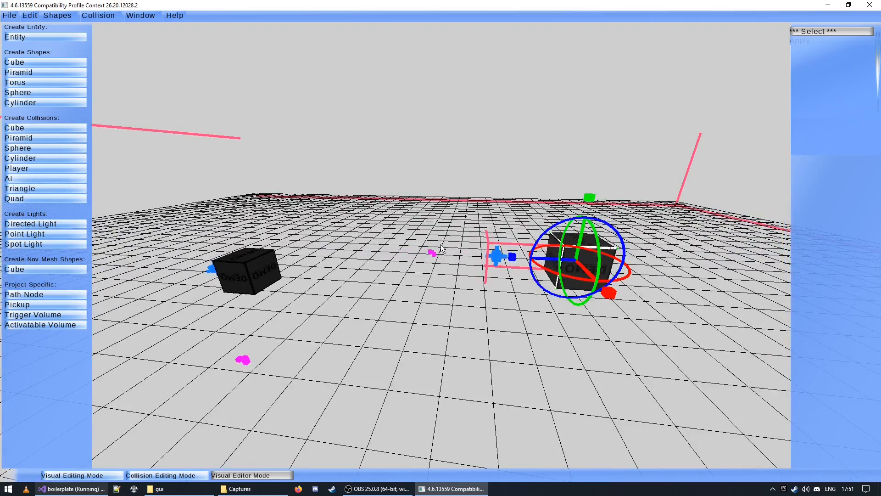
click(439, 208)
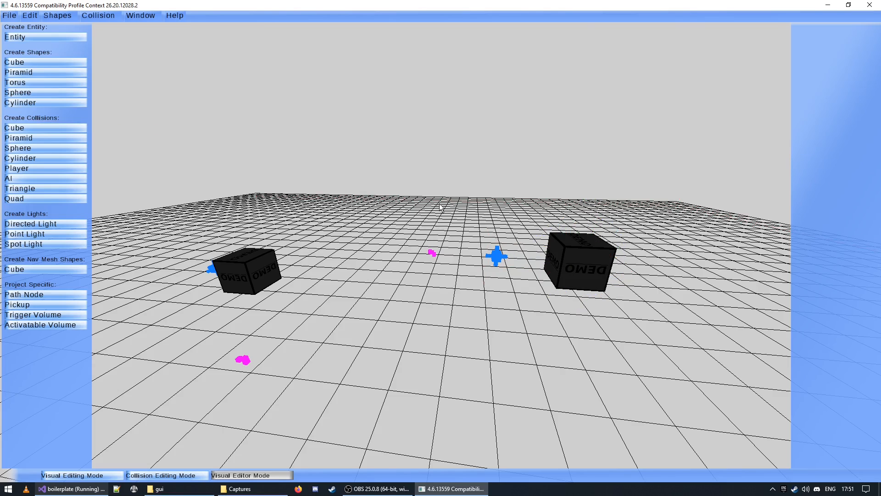
Rotate the second cube's blue component with the rotation rings so that its child cube turns with it
click(500, 262)
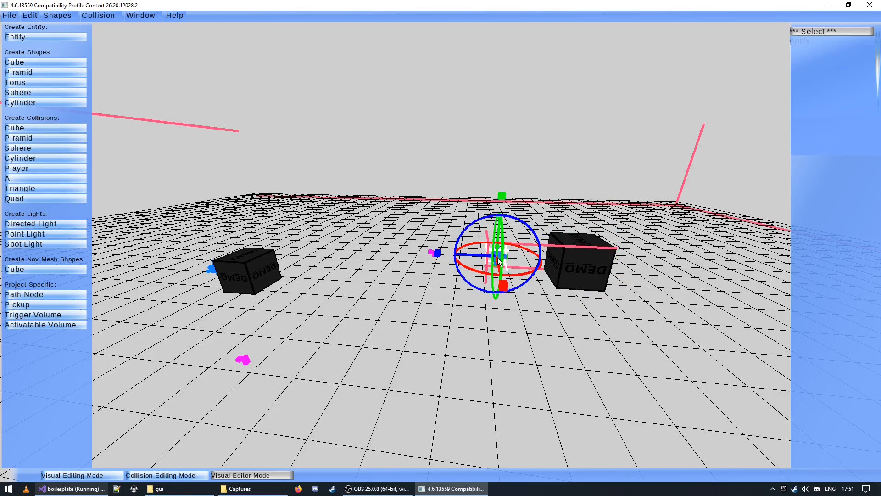
drag(466, 227, 457, 275)
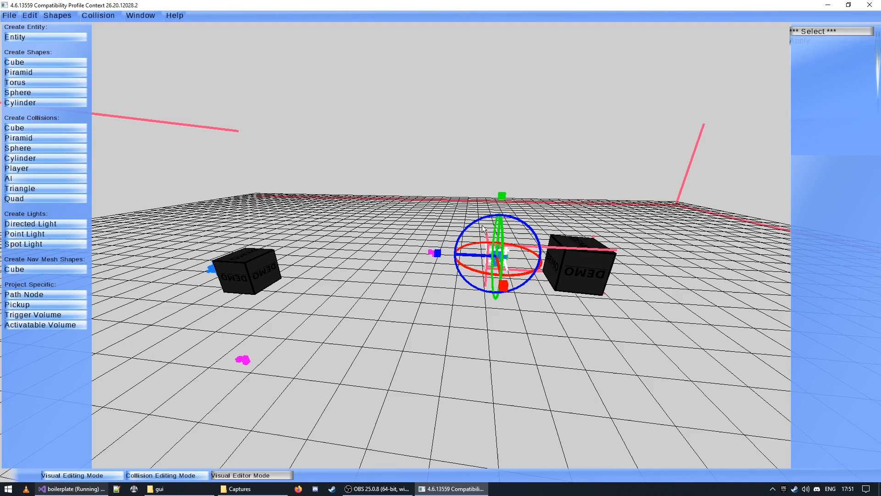
click(594, 273)
click(498, 260)
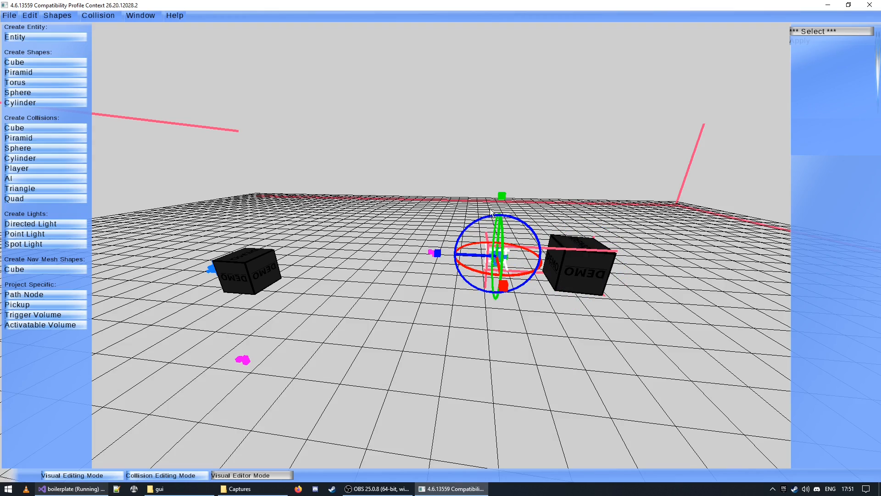
key(w)
key(d)
mouse_move(426, 276)
mouse_down()
mouse_move(432, 202)
mouse_move(420, 279)
mouse_move(425, 233)
mouse_move(414, 269)
mouse_move(419, 263)
mouse_up()
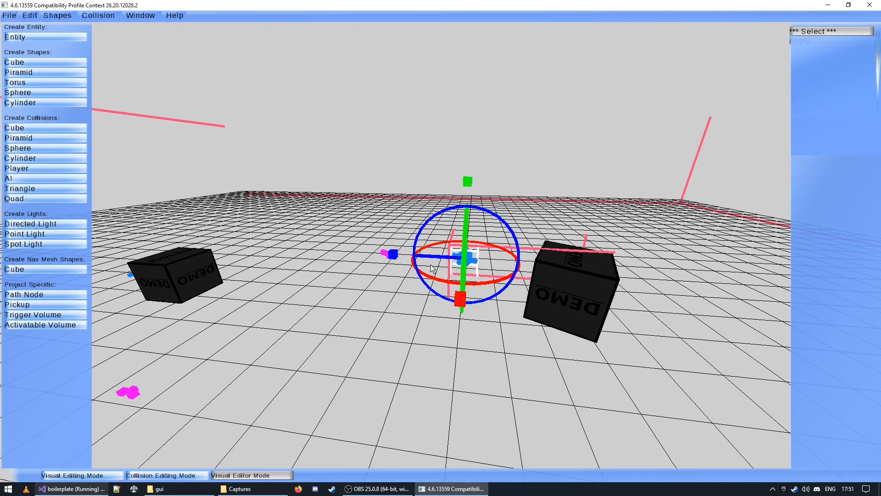
click(404, 340)
Add a cube collision shape to the second object's selected component and move it along the red axis
click(578, 278)
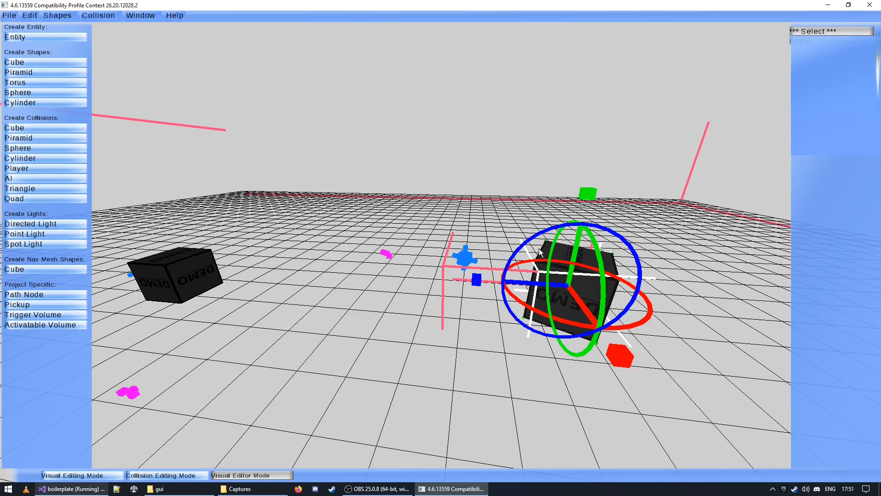
click(464, 260)
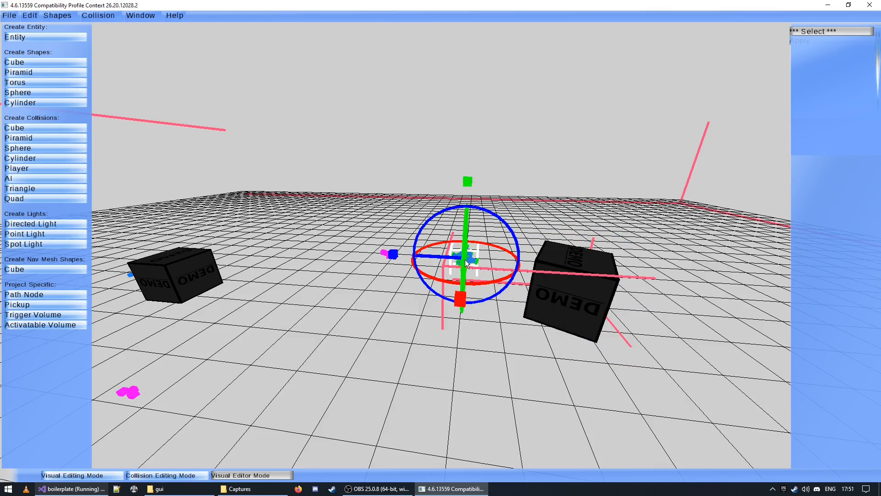
click(47, 127)
right_drag(441, 247, 441, 247)
click(390, 237)
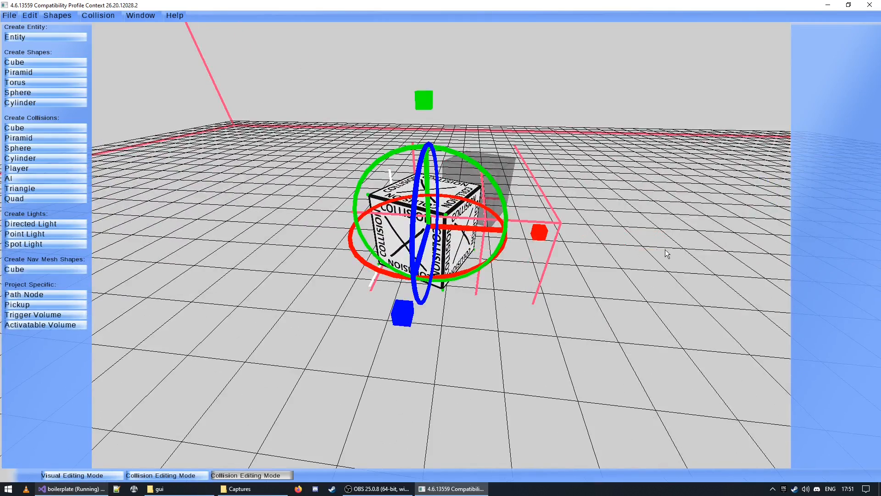
drag(469, 230, 734, 248)
Select the blue component in visual editing mode and rotate it in collision editing mode
key(Tab)
right_drag(441, 246, 441, 247)
click(347, 224)
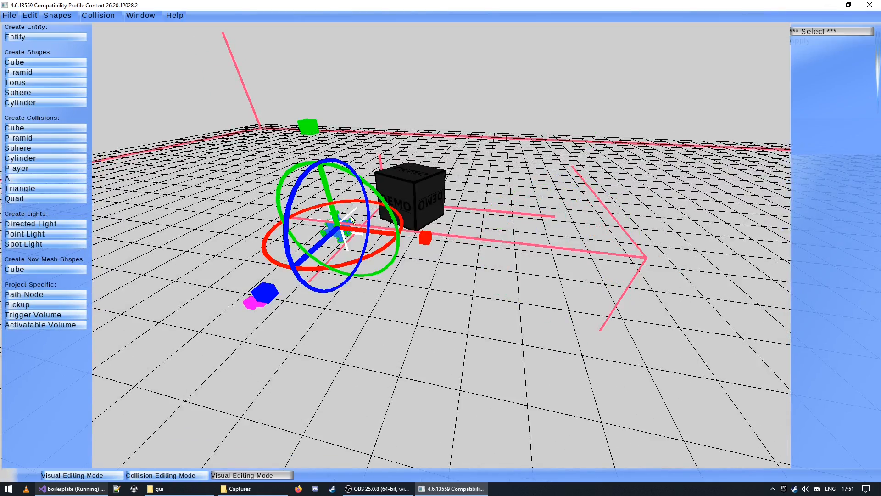
key(Tab)
mouse_move(381, 200)
mouse_down()
mouse_move(324, 238)
mouse_move(352, 240)
mouse_move(333, 212)
mouse_move(373, 225)
mouse_move(362, 212)
mouse_move(367, 204)
mouse_up()
right_drag(368, 205, 453, 261)
Create a pyramid collision shape and show it in collision editing mode
key(Tab)
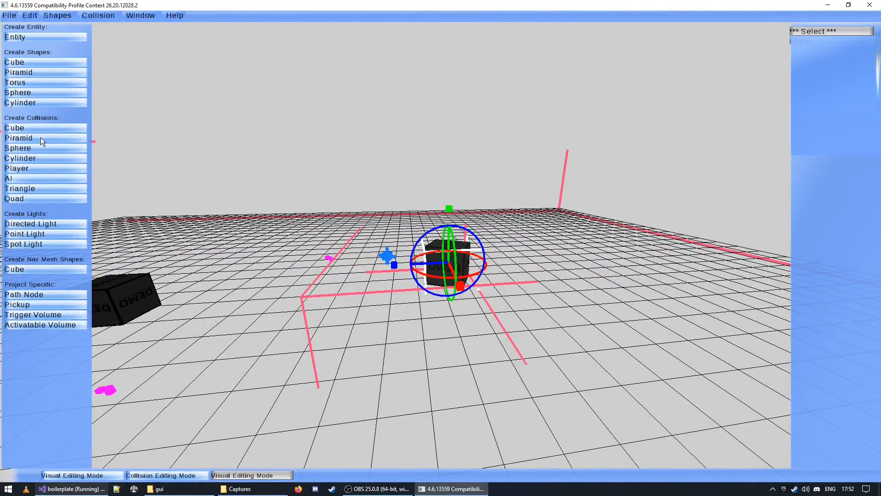
right_drag(207, 148, 441, 246)
key(Tab)
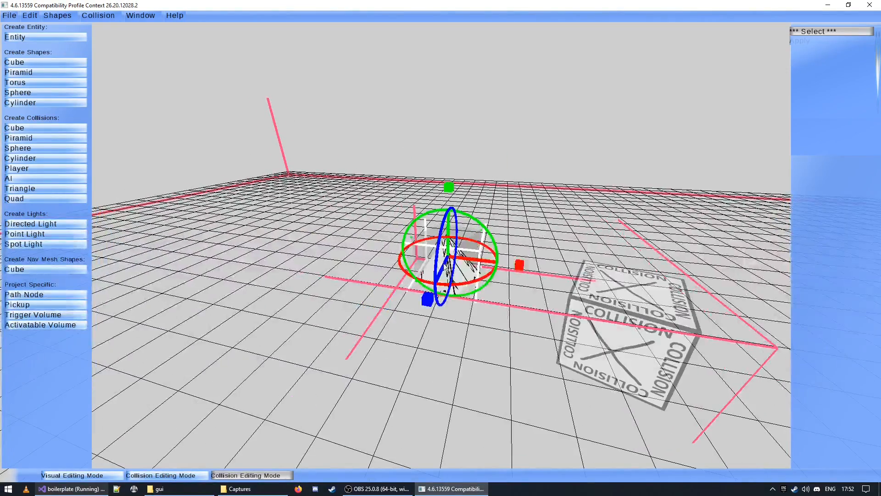
Move the pyramid collision shape away from the cube's centre and compare it in visual and collision editing modes
click(455, 274)
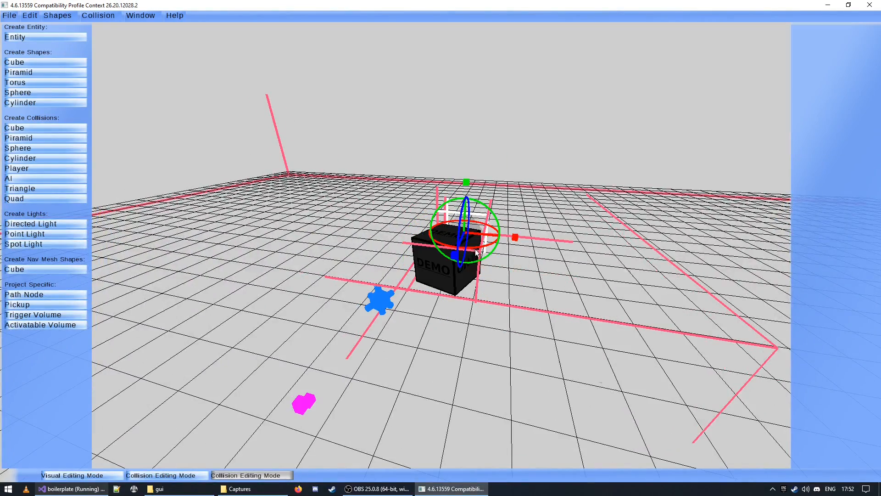
key(Tab)
key(Tab)
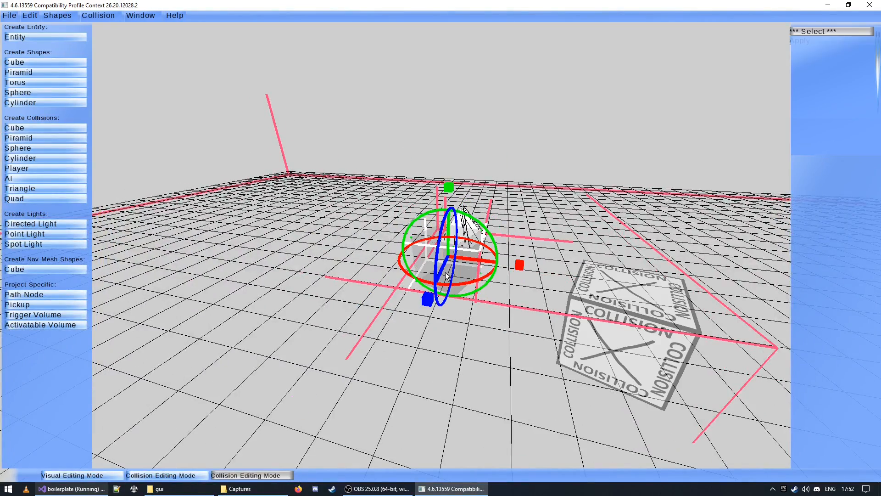
Select the blue component, the demo cube and the collision shapes alternately in visual and collision editing modes to examine their hierarchy
click(613, 329)
key(Tab)
click(388, 308)
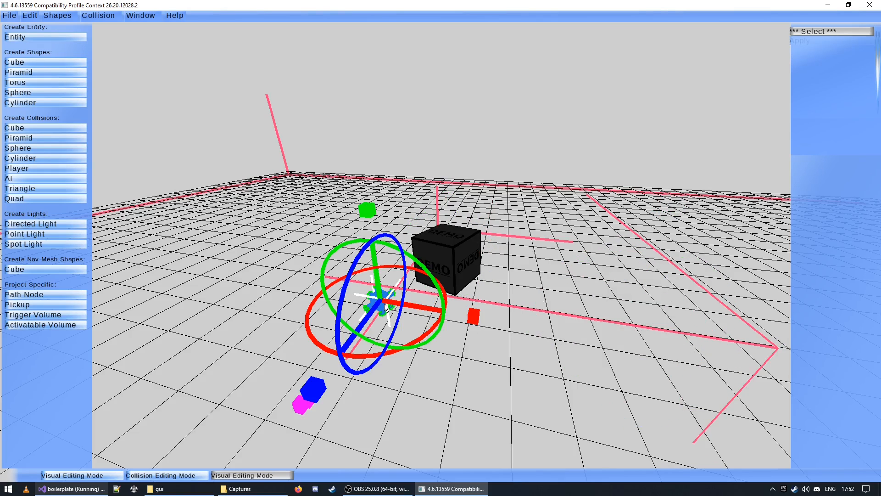
click(458, 261)
click(381, 301)
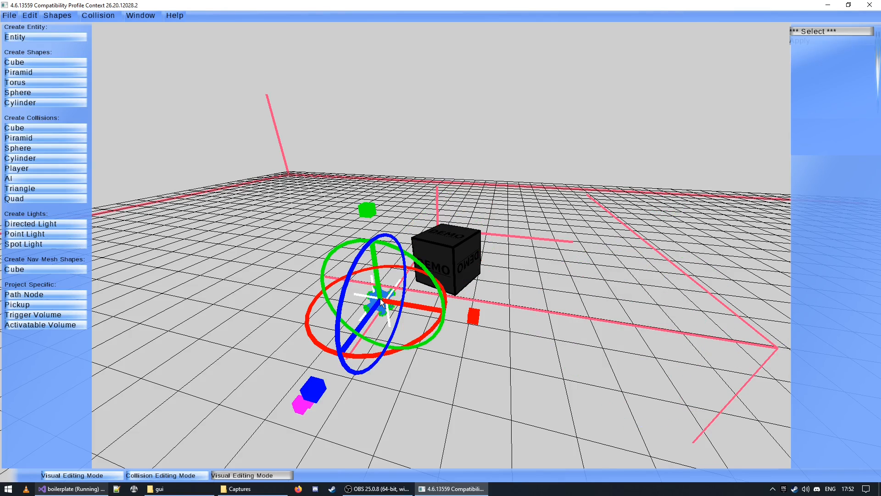
click(455, 266)
key(Tab)
click(466, 232)
key(Tab)
click(444, 267)
key(Tab)
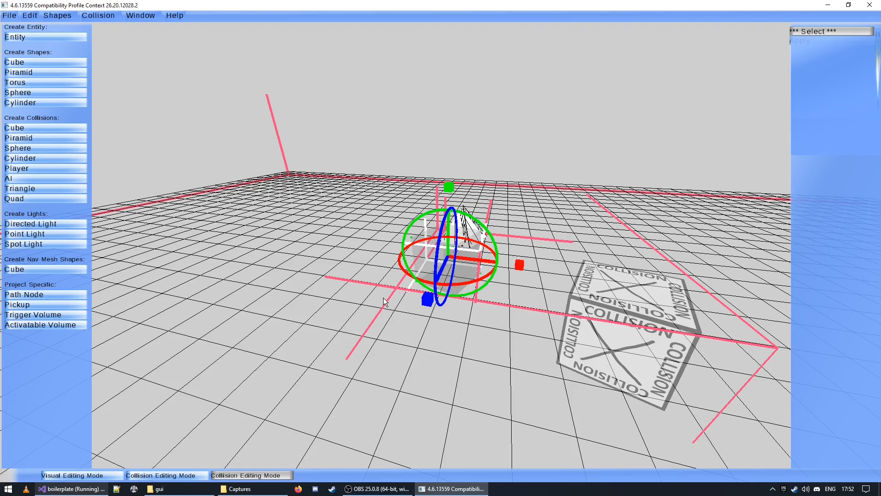
Rotate the blue component in collision editing mode with its attached collision shapes and check the shapes in both editing modes
key(Tab)
click(382, 301)
key(Tab)
drag(432, 278, 473, 273)
key(Tab)
click(462, 274)
key(Tab)
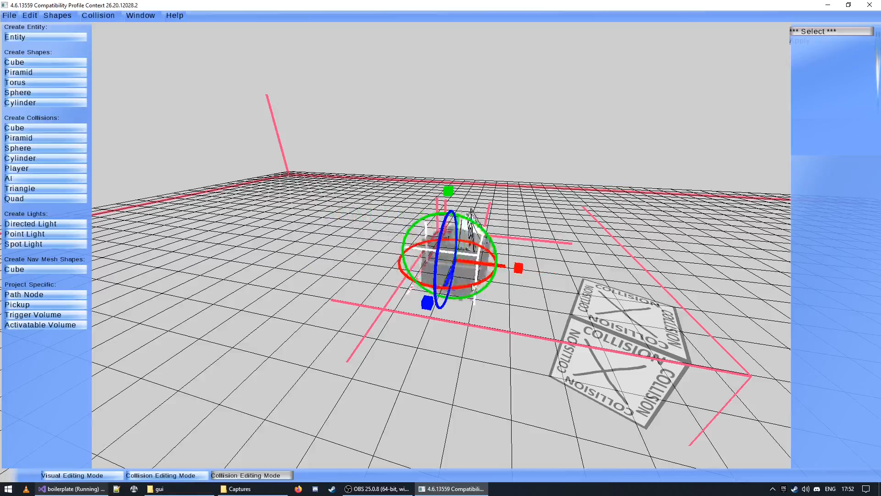
Start a new empty level in visual editing mode and create a cube shape
key(Tab)
right_drag(451, 306, 448, 249)
key(s)
key(w)
key(s)
click(9, 16)
click(22, 28)
click(77, 66)
Select the demo cube and stretch it along its blue axis into a long platform
right_drag(138, 80, 441, 247)
click(447, 260)
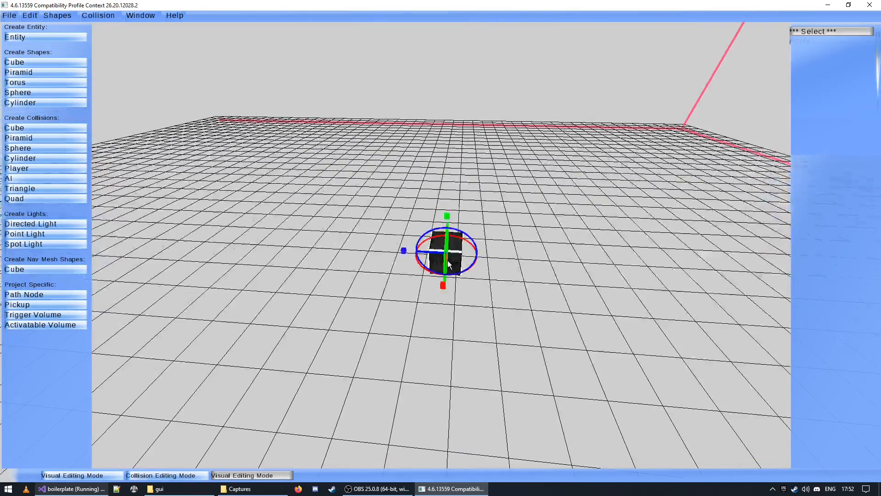
drag(404, 249, 218, 230)
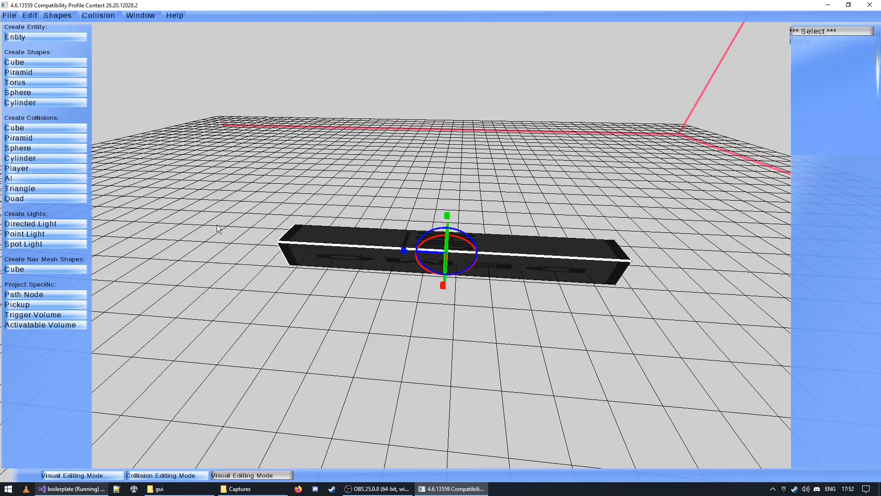
Add a cube collision shape to the platform and stretch it along the blue axis to match
click(59, 137)
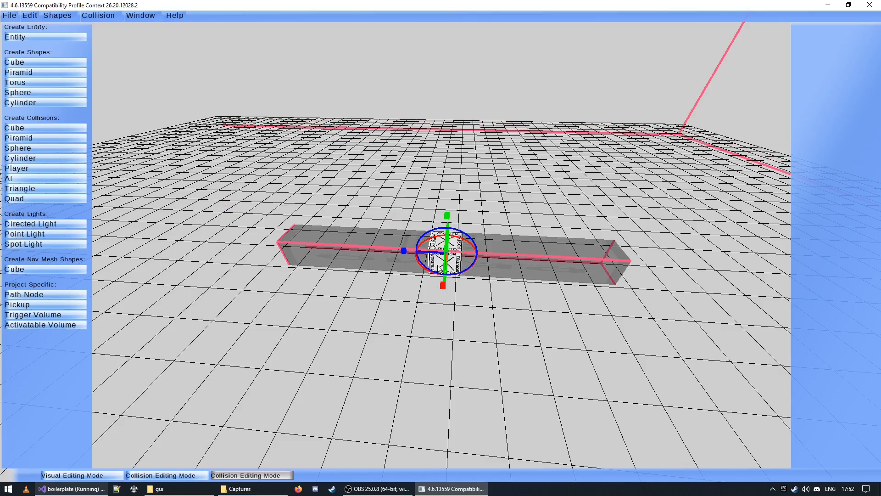
drag(403, 249, 226, 231)
key(Tab)
Create a trigger volume at the far end of the platform
right_drag(226, 231, 440, 246)
key(w)
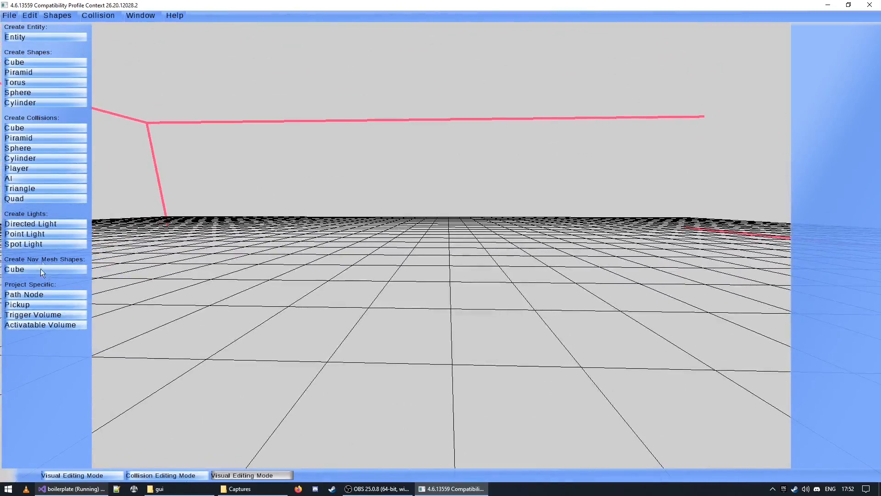
click(47, 315)
key(s)
right_drag(110, 294, 440, 246)
key(w)
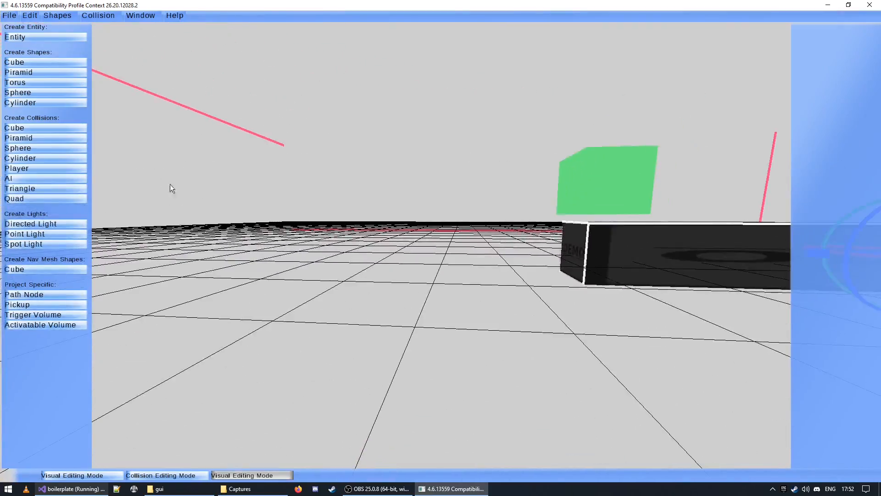
Create a demo cube on one side of the platform and a path node on the other
click(53, 60)
key(a)
right_drag(52, 59, 440, 246)
click(60, 293)
key(s)
right_drag(147, 279, 440, 246)
Select the demo cube together with the path node and connect them with a speed of 1
click(561, 221)
click(554, 292)
click(555, 235)
click(177, 263)
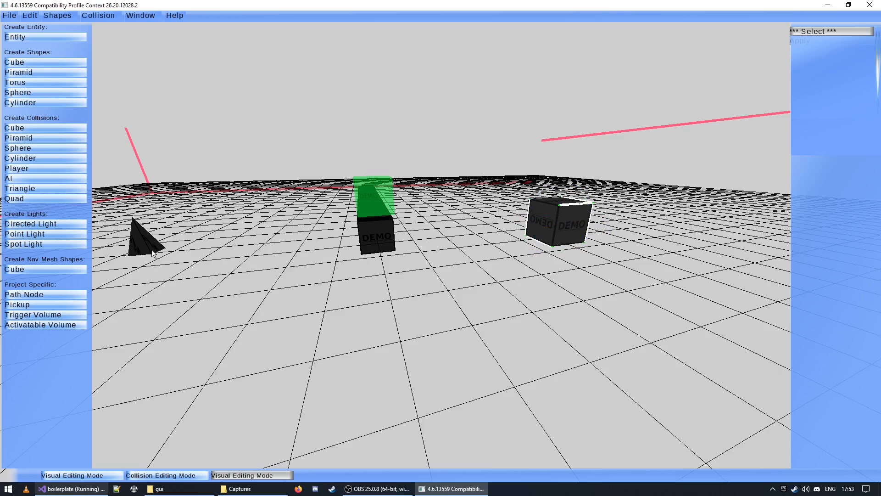
click(145, 246)
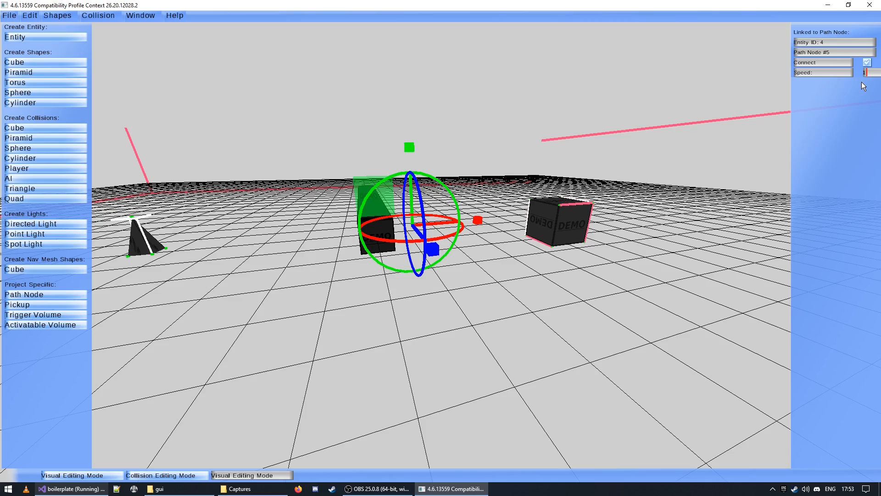
Give the demo cube an Active component and reselect it with the path node to show their link
click(663, 198)
click(566, 229)
right_drag(566, 228, 533, 237)
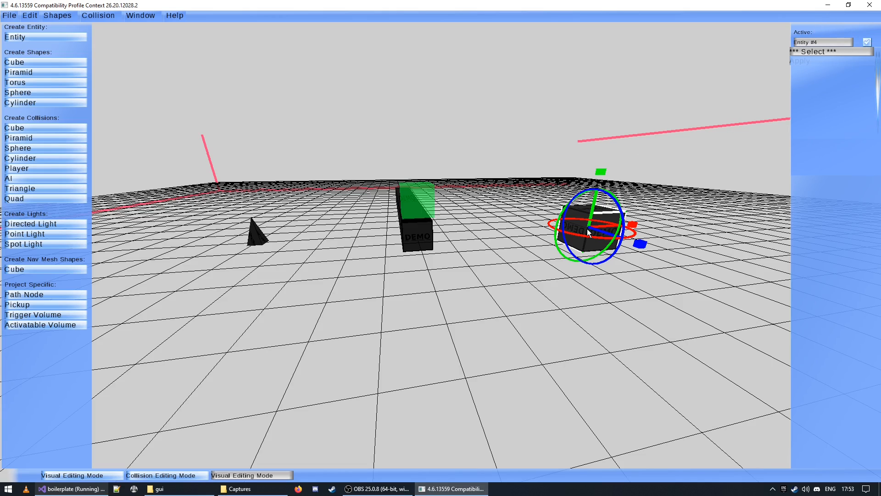
click(259, 239)
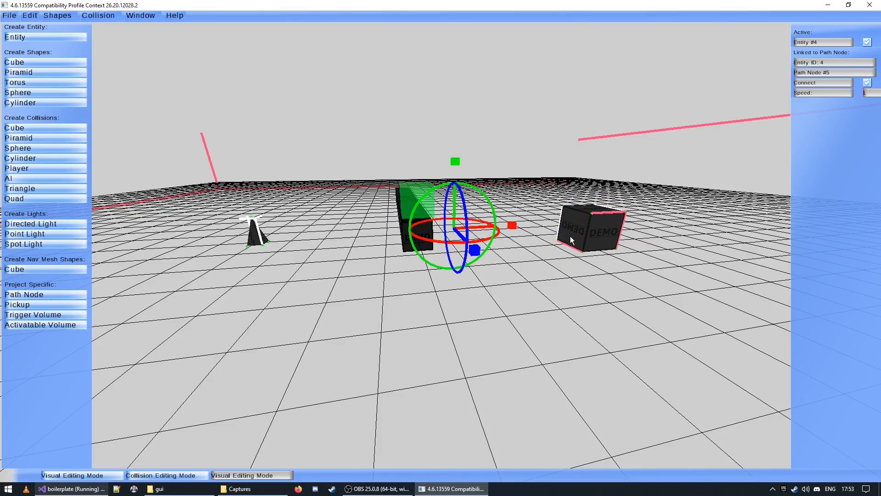
click(570, 237)
click(257, 235)
Open the NavMesh settings and generate a nav mesh over the long platform
key(w)
right_drag(295, 233, 440, 246)
key(w)
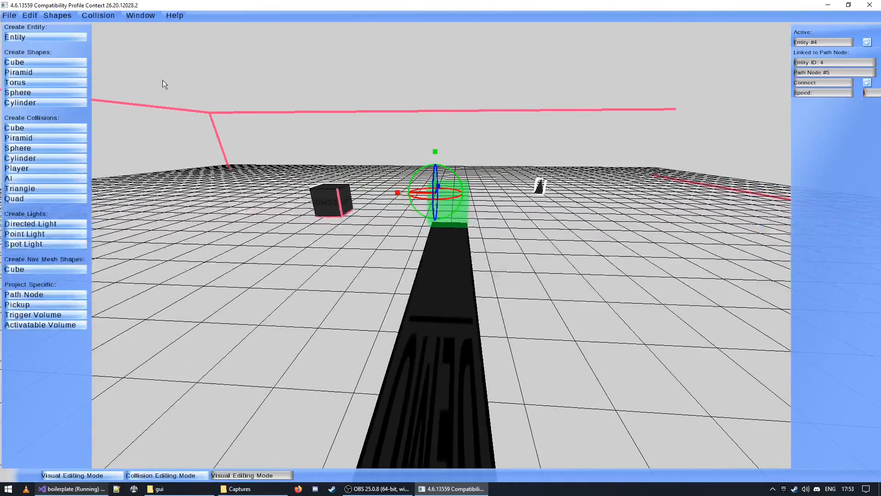
right_drag(264, 146, 441, 246)
key(w)
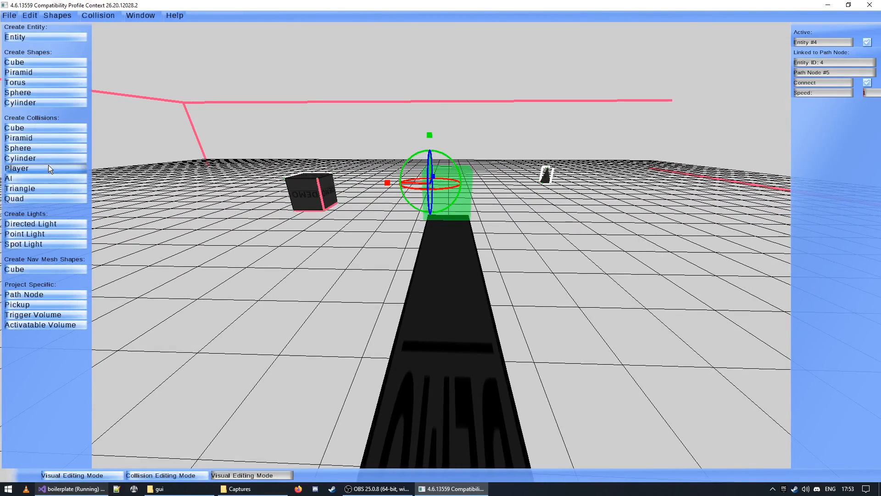
click(137, 17)
click(147, 66)
click(108, 95)
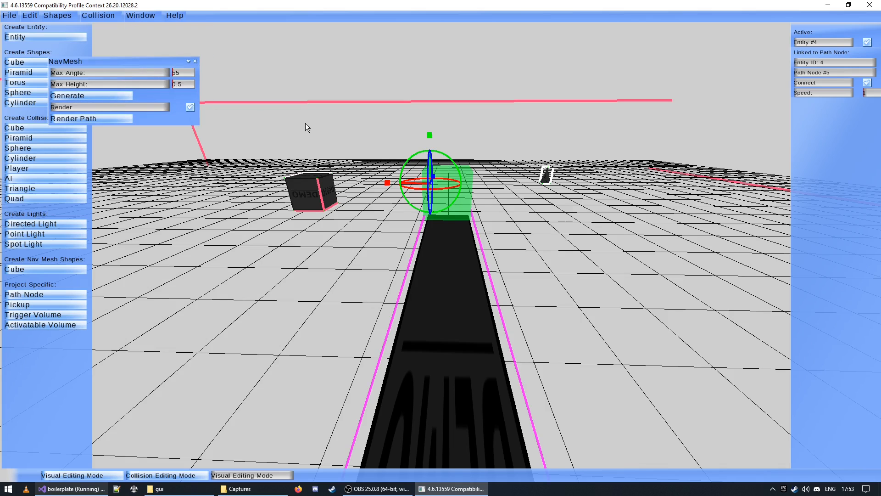
Run the level with the player and return to the editor
key(ctrl+s)
click(611, 352)
click(458, 247)
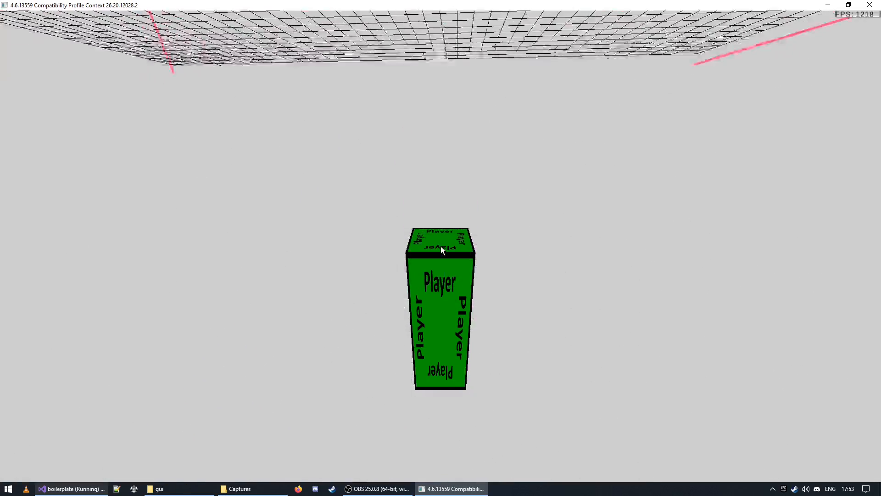
key(Escape)
Link the green trigger volume's message component to the demo cube with the Use and Activate options enabled
right_drag(439, 247, 447, 244)
key(s)
click(454, 241)
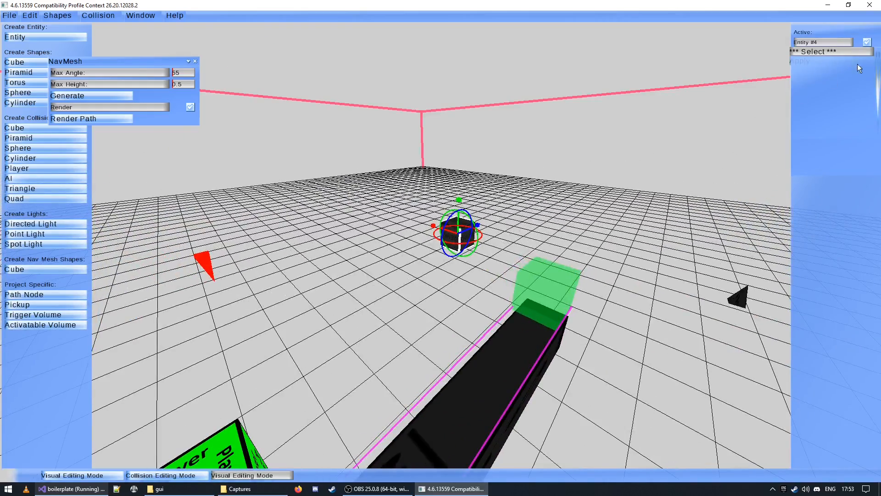
click(548, 284)
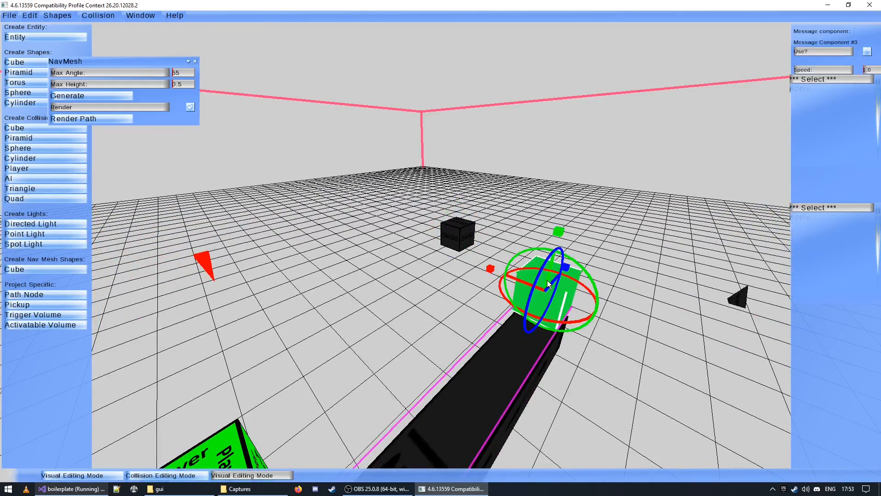
click(464, 233)
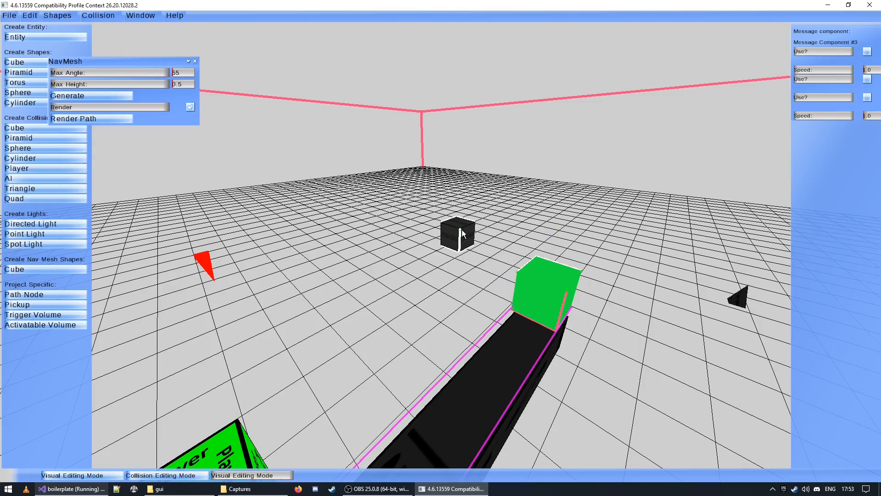
click(867, 79)
click(867, 89)
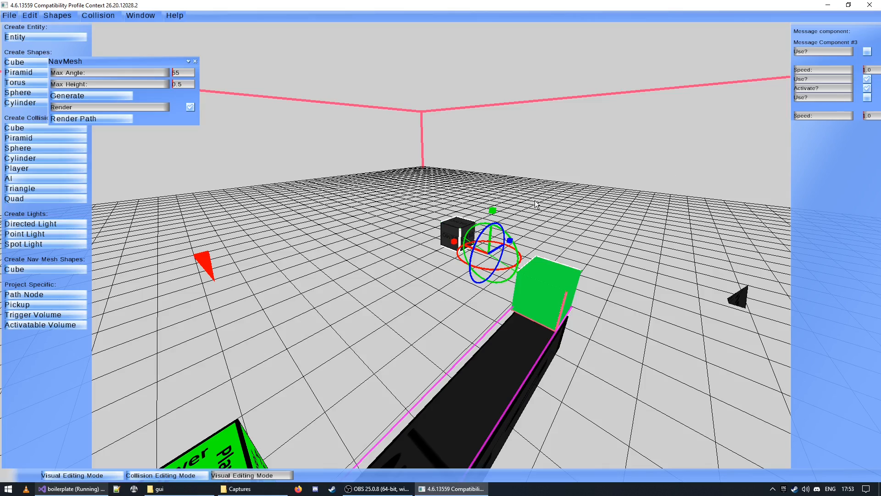
Play-test the level by walking the player along the platform to trigger the cube, and exit to the editor
right_drag(536, 198, 441, 246)
key(w)
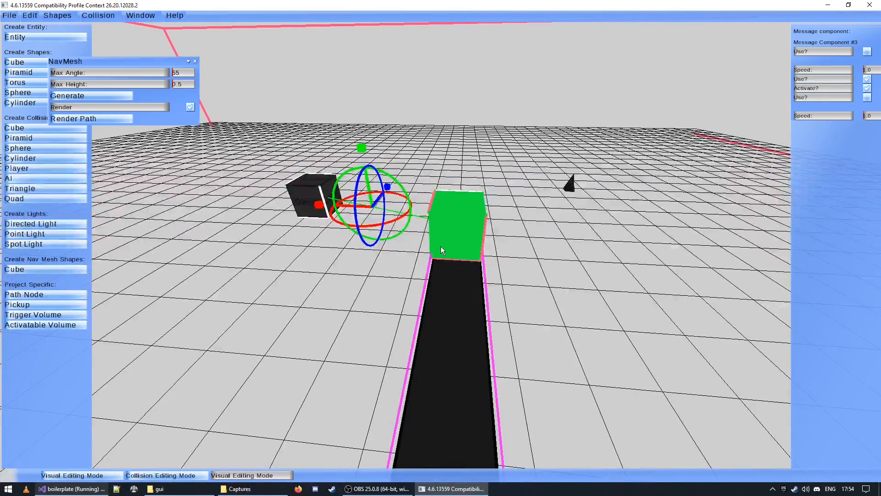
key(F5)
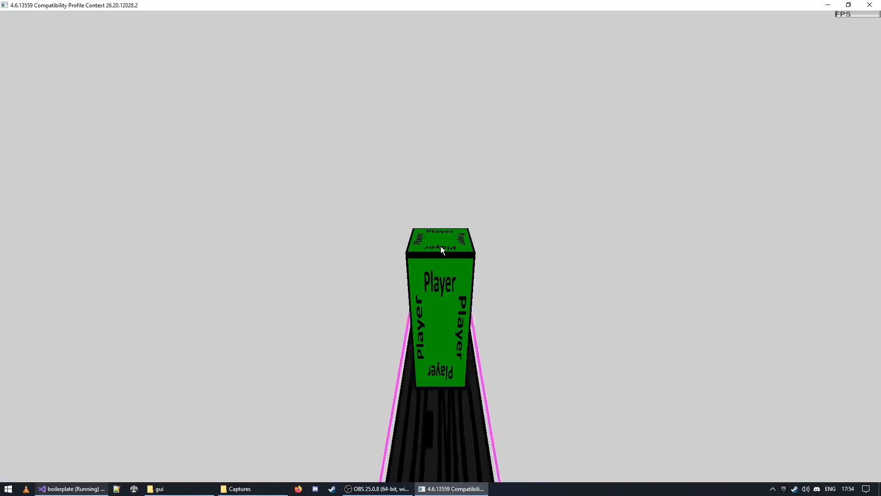
key(w)
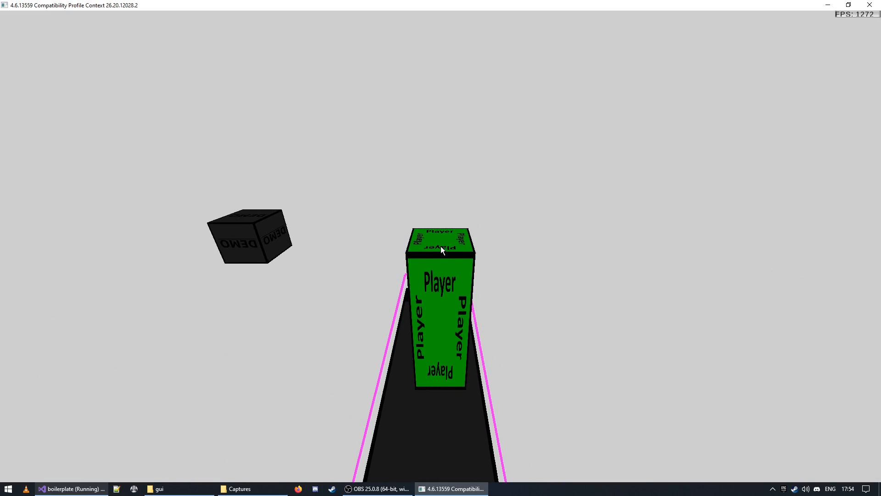
key(w)
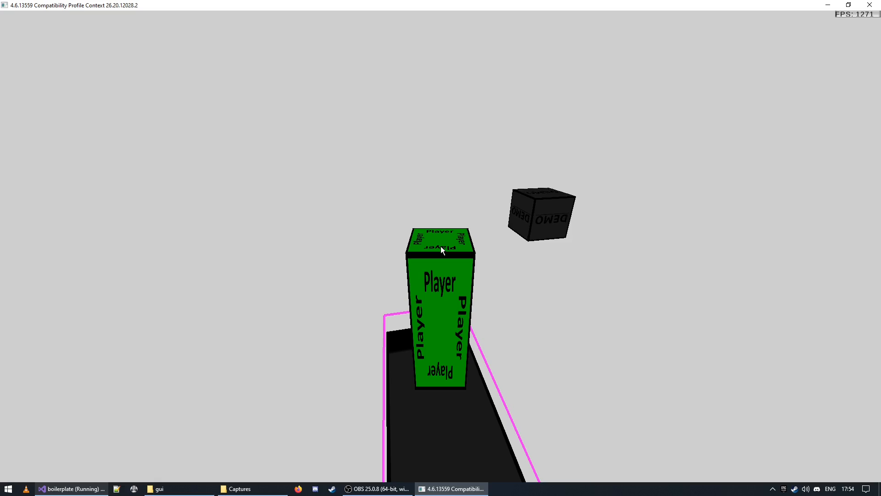
key(Escape)
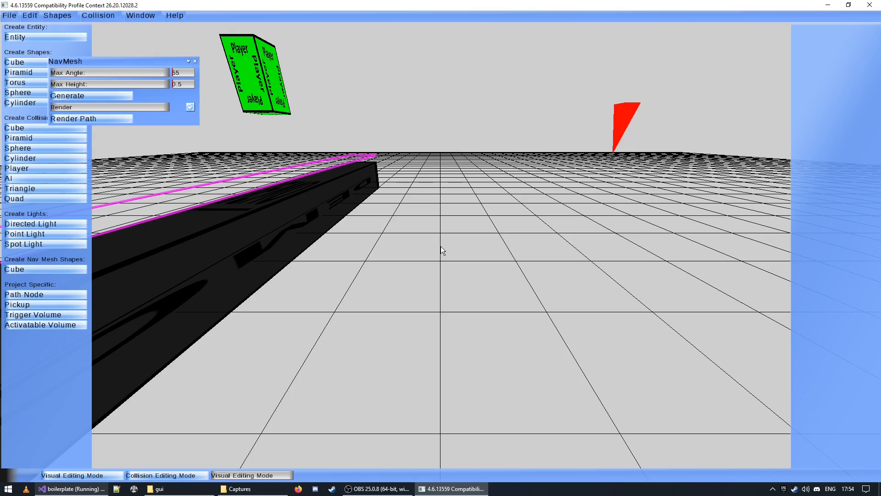
Start another new level with a demo cube stretched along its blue axis into a long platform
click(8, 18)
click(16, 26)
right_drag(440, 248, 441, 246)
key(s)
click(449, 242)
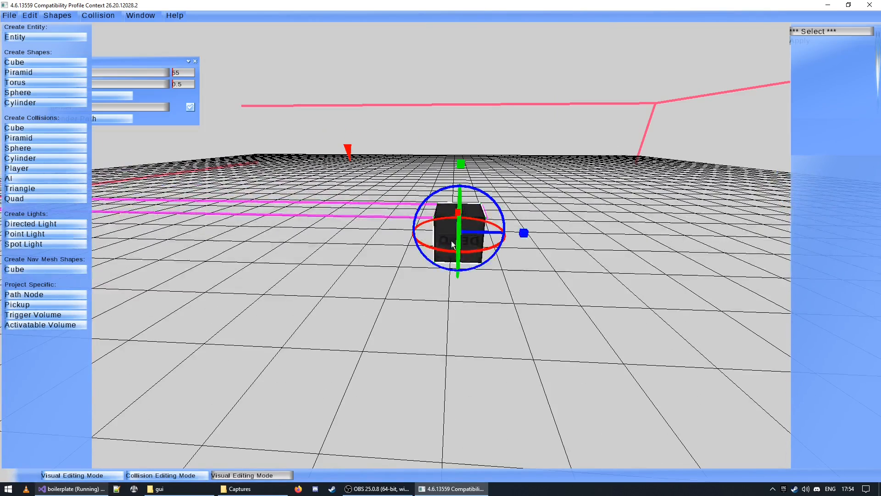
drag(529, 237, 735, 210)
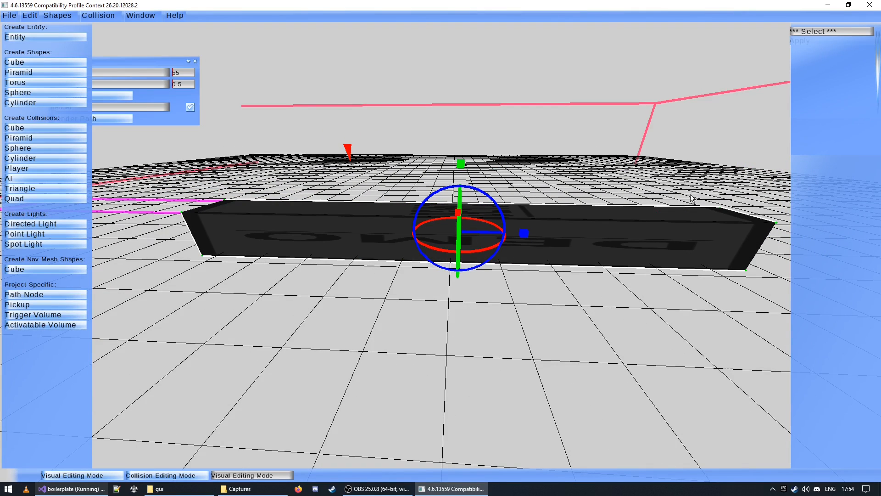
Add a cube collision shape to the new platform, stretch it along the blue axis and return to visual editing mode
click(63, 129)
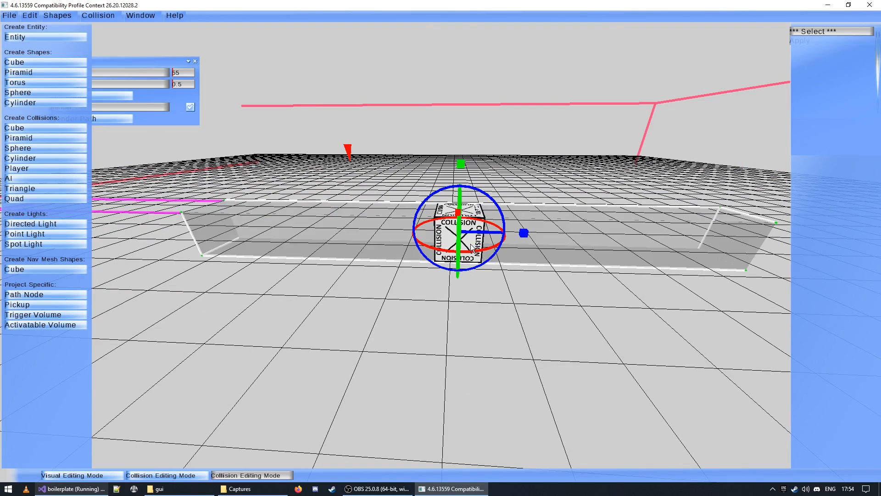
drag(525, 233, 838, 230)
key(Tab)
Create a second demo cube and a path node near the end of the new platform
key(w)
right_drag(769, 215, 441, 248)
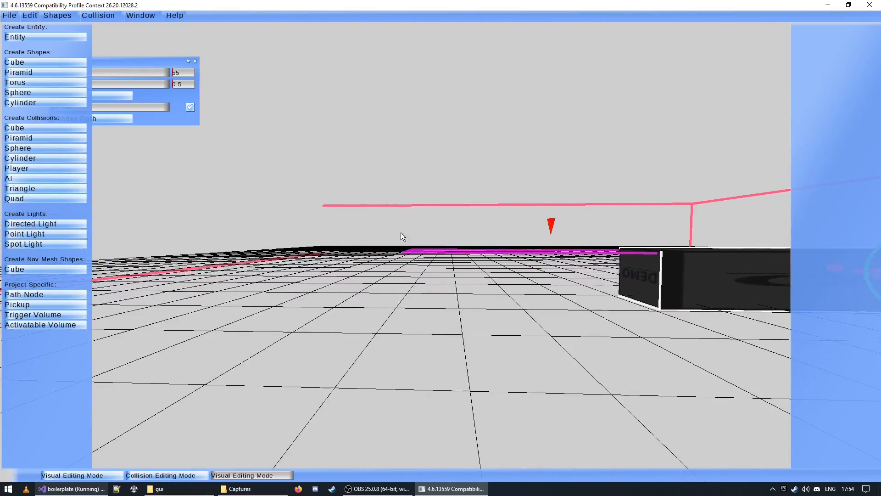
click(263, 196)
click(56, 62)
key(w)
right_drag(239, 137, 440, 248)
key(s)
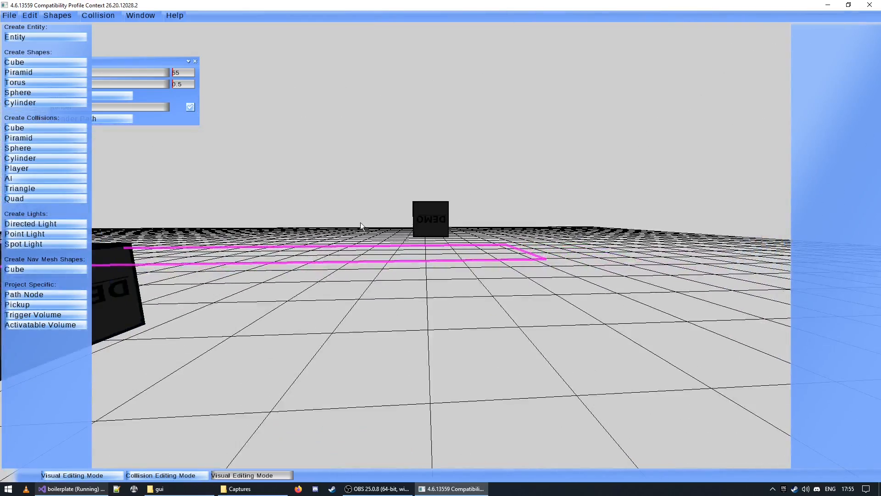
right_drag(226, 278, 443, 248)
Select the second demo cube together with the path node and enable their connection
click(551, 219)
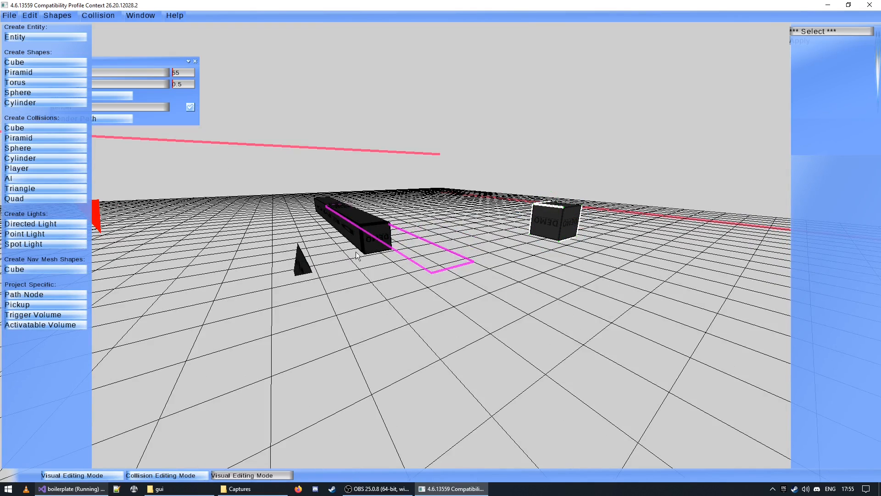
ctrl+click(302, 267)
click(867, 62)
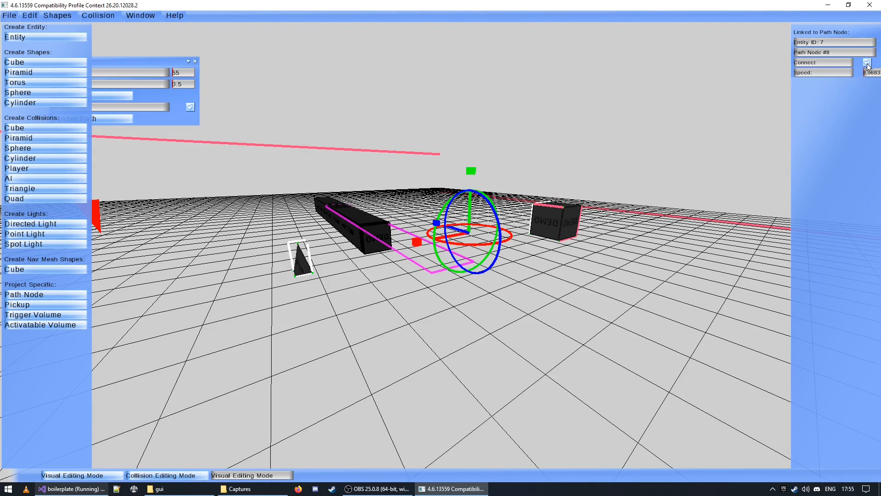
Clear the speed value of the cube's path node link and make the linked demo cube inactive
click(867, 72)
key(Delete)
key(Delete)
key(Delete)
key(Delete)
key(Delete)
key(Delete)
click(541, 225)
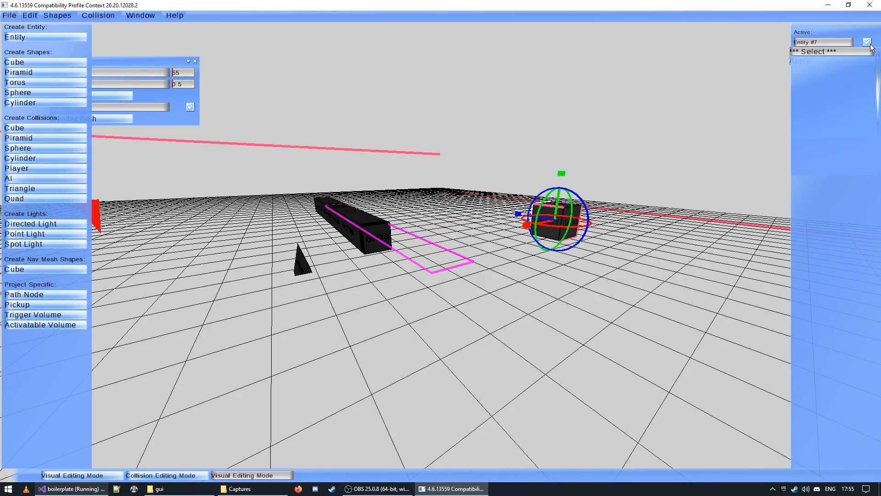
Create a third demo cube on top of the long platform's end
key(w)
right_drag(425, 85, 432, 259)
click(442, 249)
key(w)
click(56, 62)
key(s)
click(449, 323)
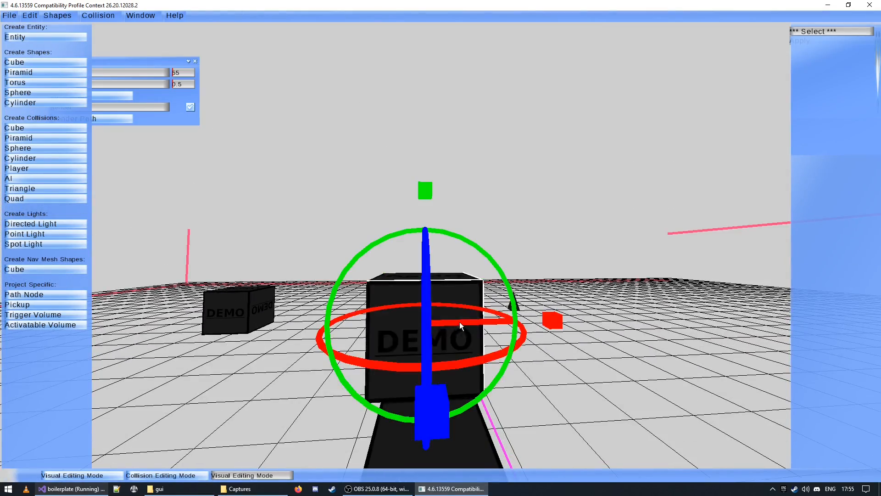
Move the third demo cube off the platform along its red axis and bring it back onto the platform's end
drag(458, 322, 596, 324)
click(431, 324)
click(431, 324)
mouse_move(450, 321)
mouse_down()
mouse_move(521, 321)
mouse_move(454, 322)
mouse_up()
click(429, 323)
click(504, 321)
click(602, 323)
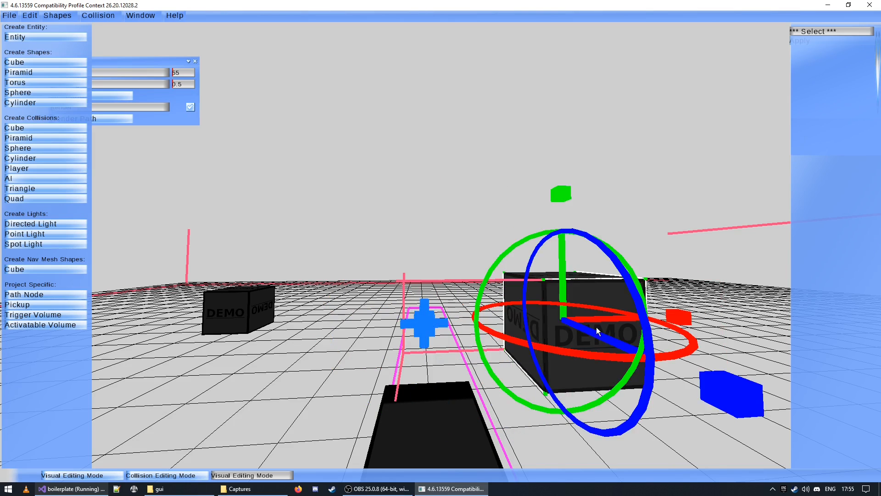
drag(603, 318, 476, 334)
right_drag(476, 333, 441, 246)
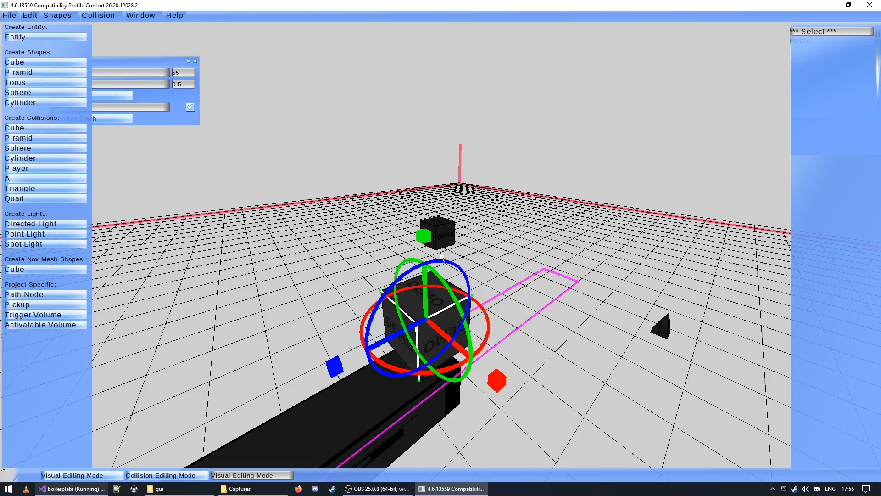
Add a Type Component to the demo cube on the platform's end
click(448, 235)
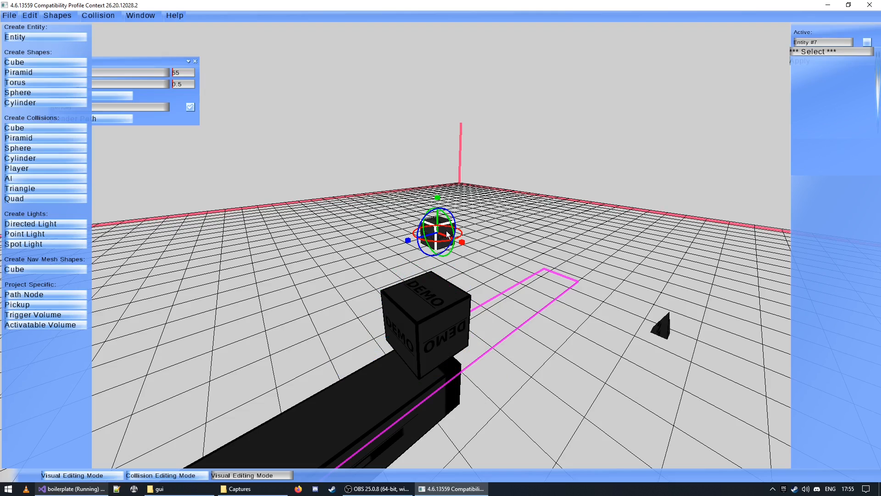
click(430, 309)
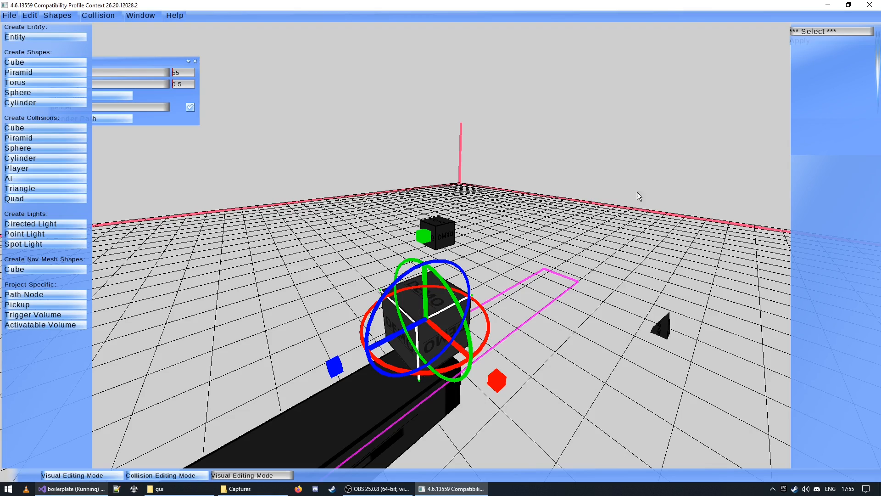
click(877, 33)
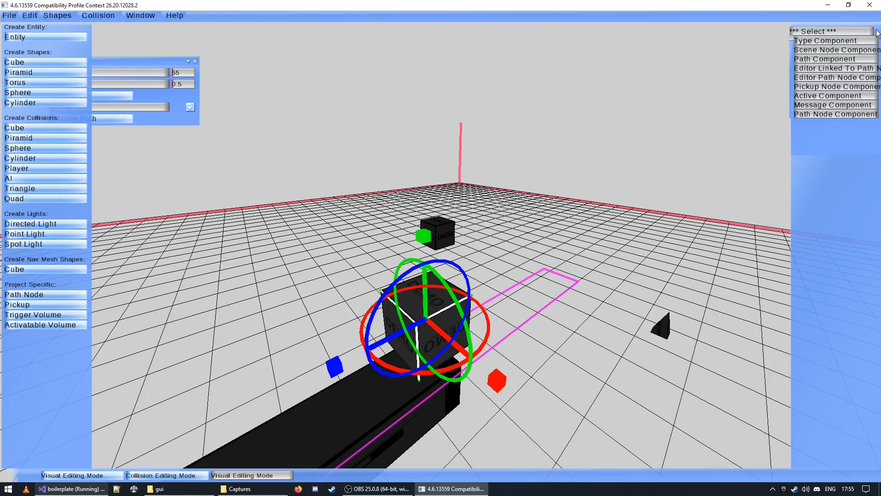
click(844, 42)
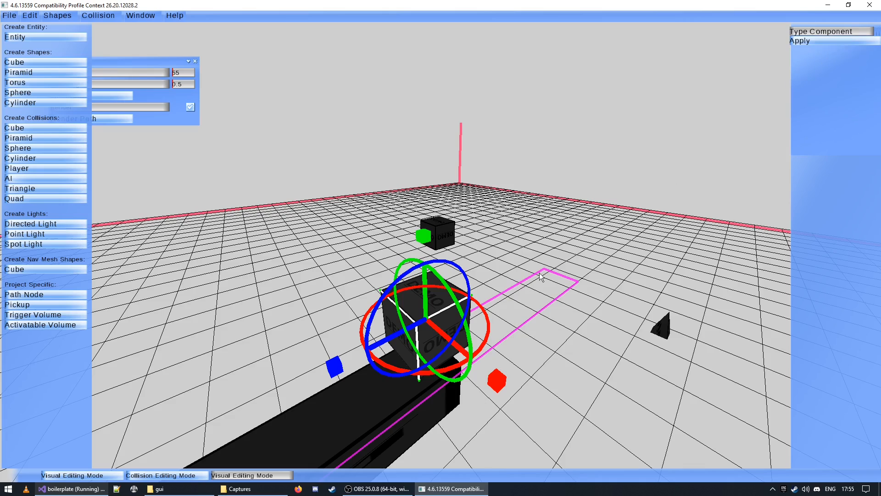
click(363, 412)
click(433, 348)
click(878, 33)
click(843, 41)
click(372, 407)
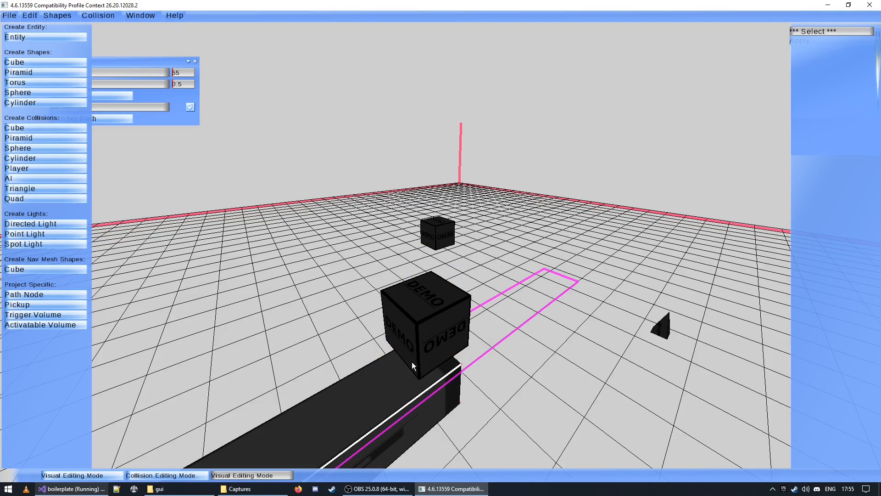
click(437, 348)
Set the type of the platform-end demo cube to Activatable and apply it
click(878, 159)
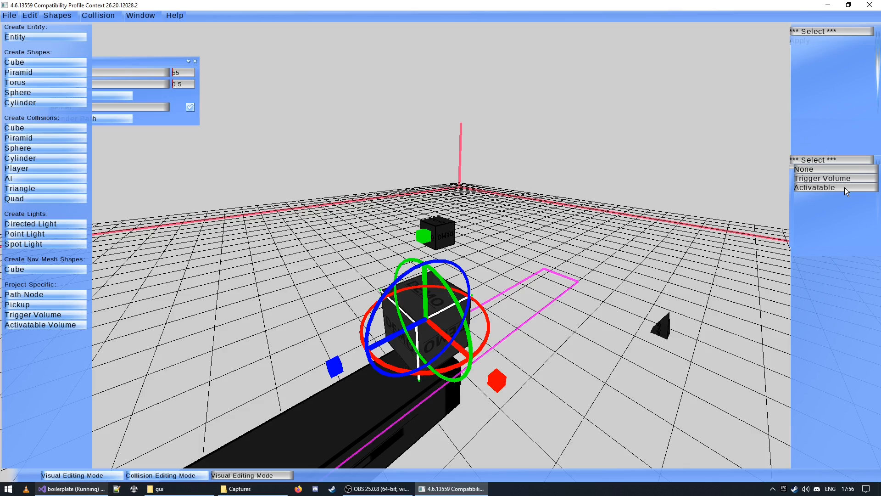
click(846, 189)
click(833, 168)
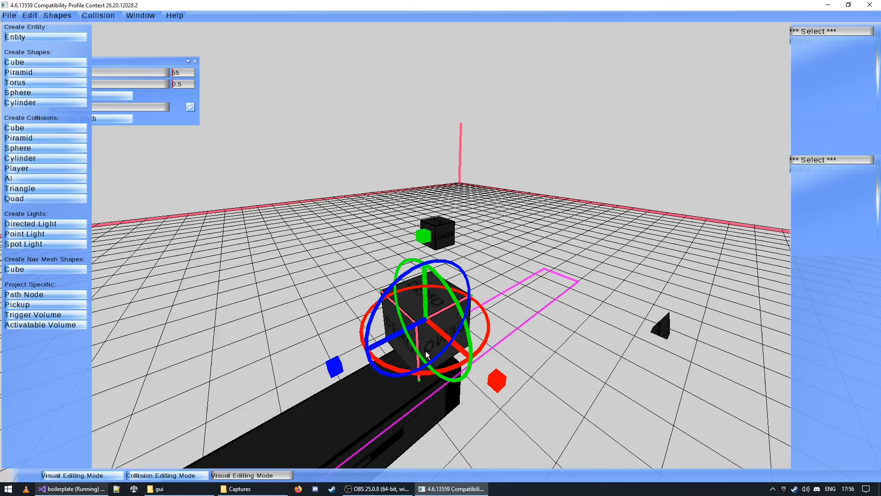
Add an Active Component to the activatable cube and mark the cube as active
click(879, 33)
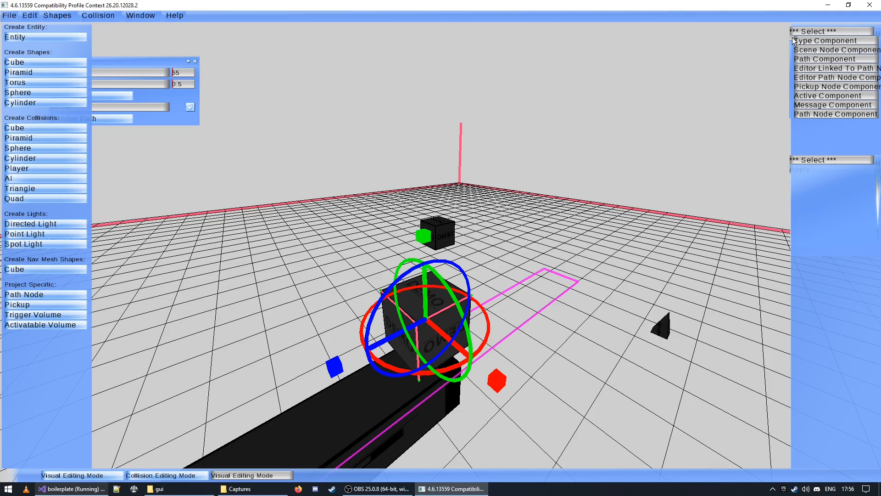
click(822, 94)
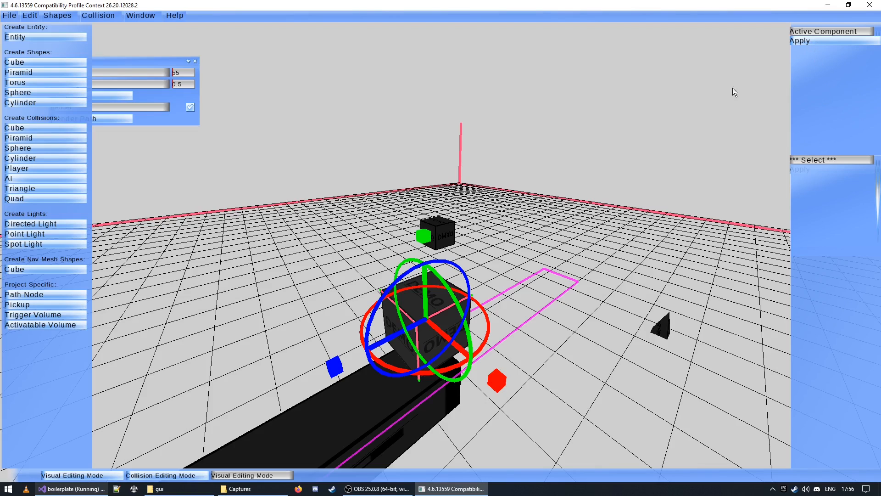
click(817, 41)
click(867, 42)
click(859, 179)
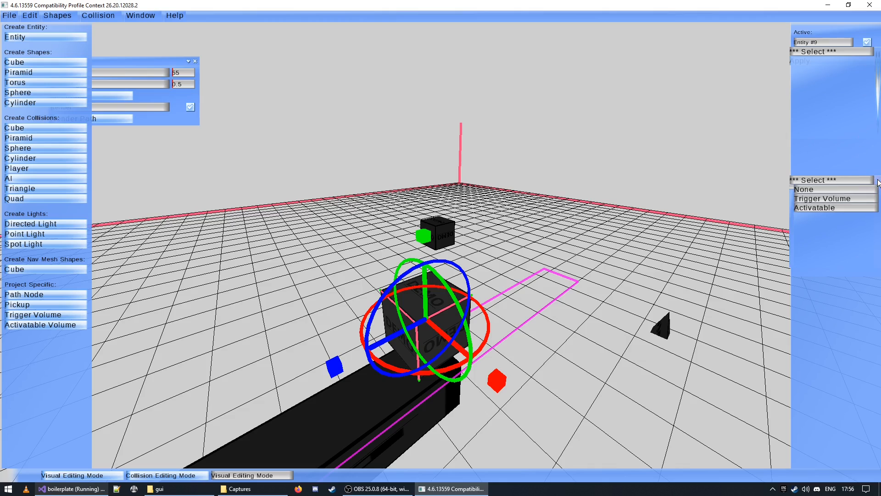
Add a Message Component to the activatable cube
click(877, 52)
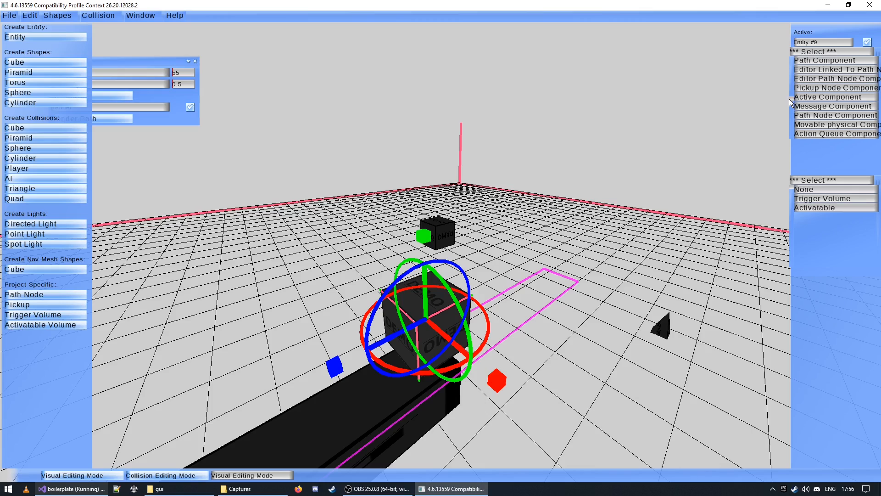
click(806, 110)
click(840, 61)
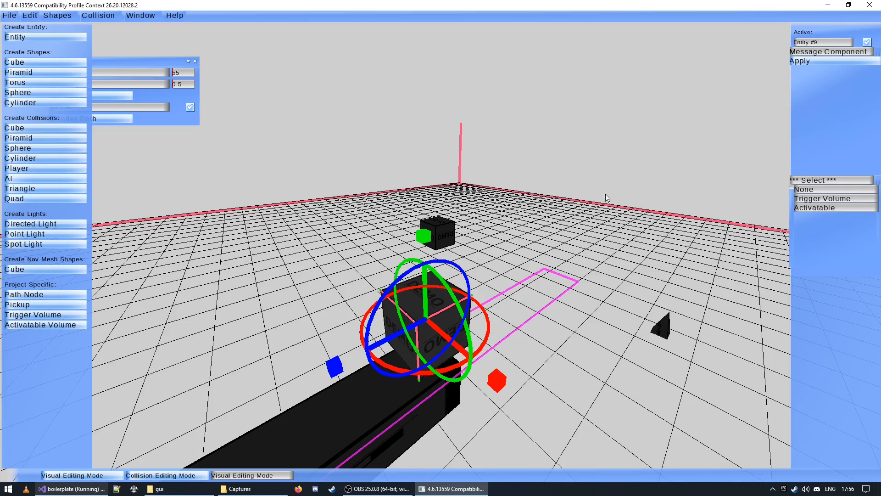
click(445, 316)
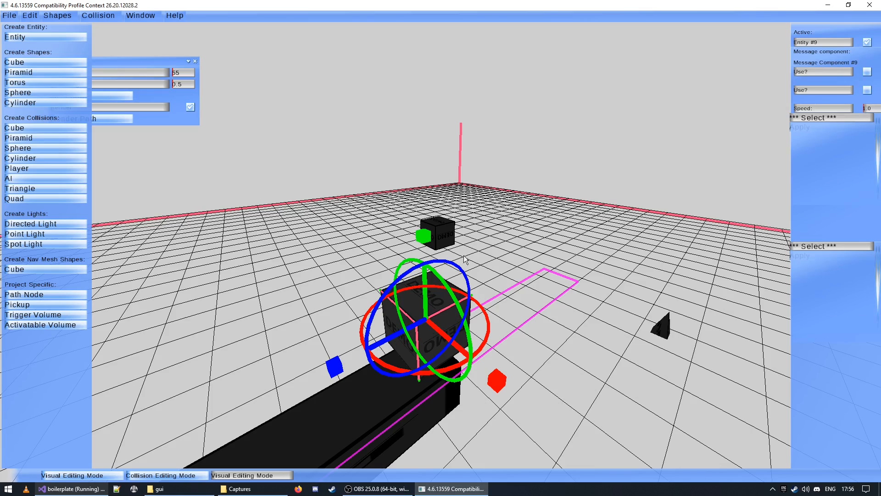
Select the path-linked demo cube together with the activatable cube and make the message use its Activate option, without the path node
click(452, 235)
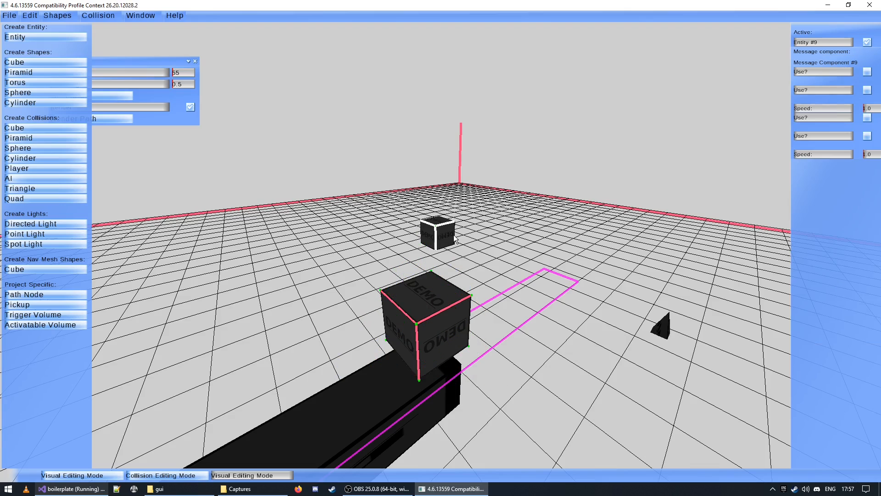
click(867, 118)
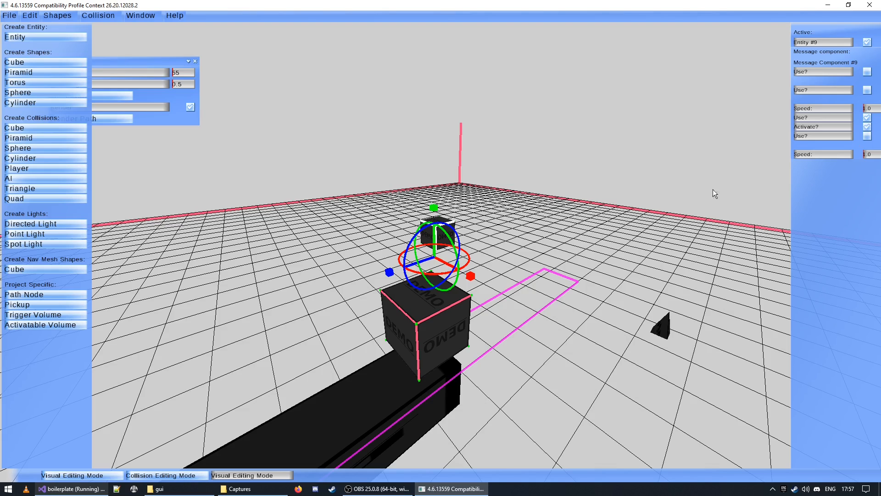
click(868, 137)
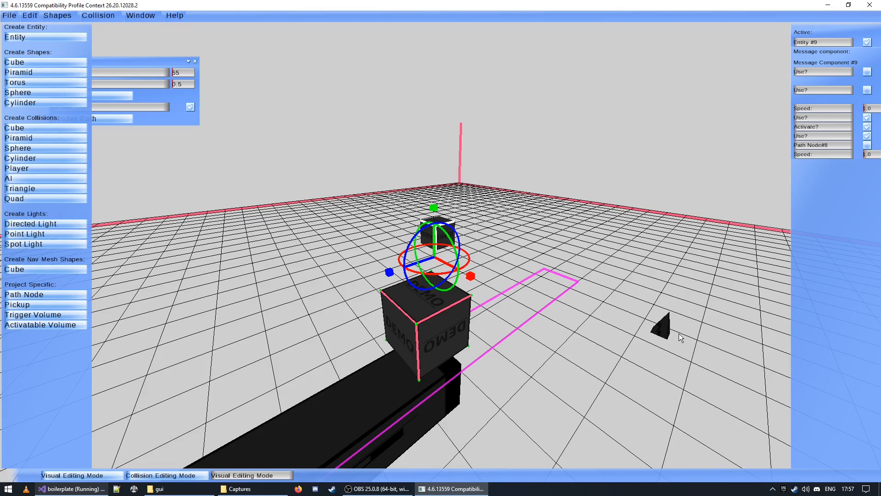
click(869, 139)
click(434, 327)
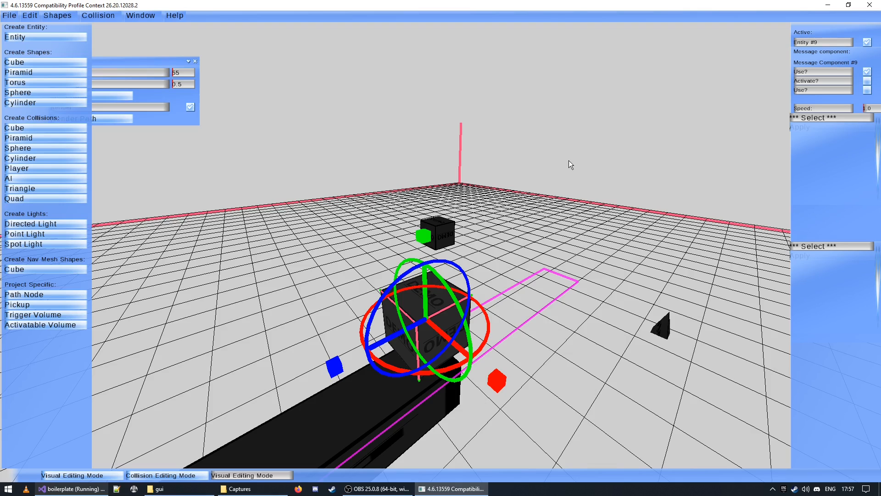
Save the level as my_level.plf and briefly run it in play mode
key(ctrl+s)
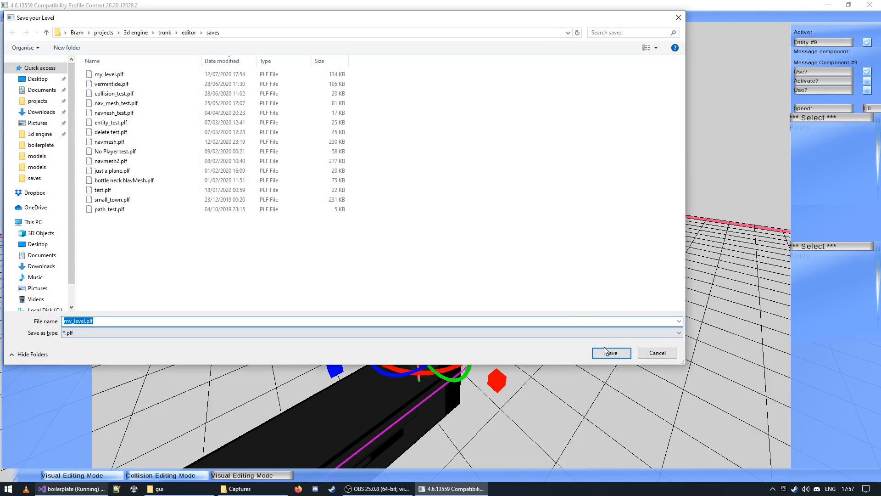
key(Return)
click(463, 247)
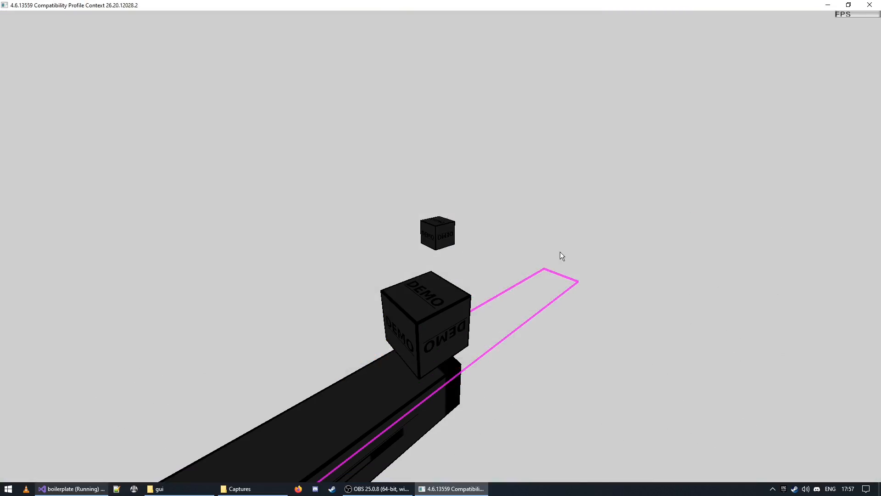
key(Escape)
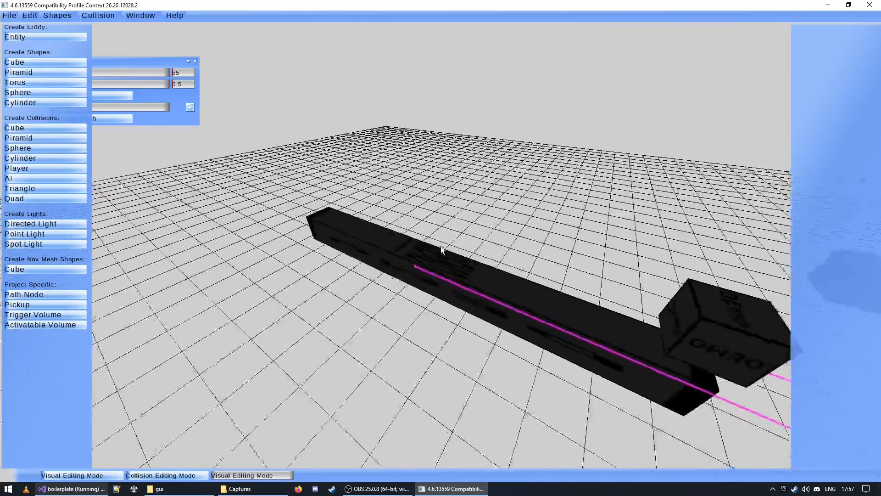
Play-test the level by bringing the player along the platform to the activatable cube, and return to the editor
right_drag(441, 246, 441, 246)
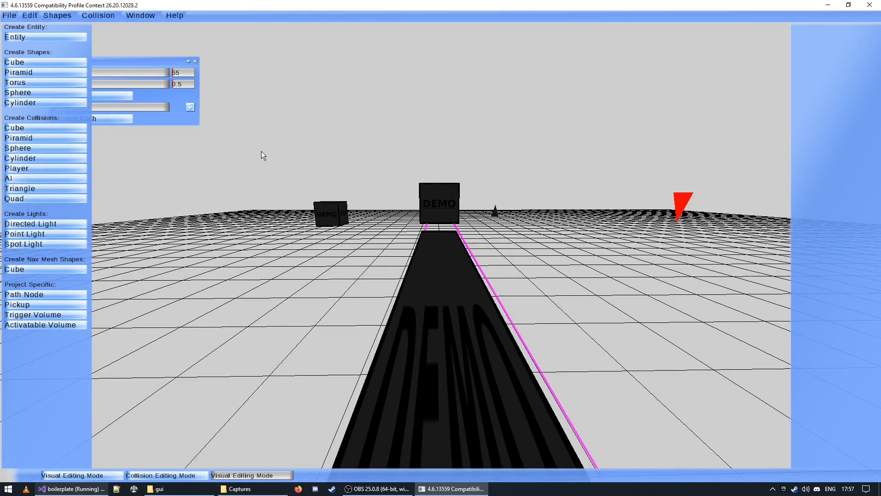
key(Escape)
key(Escape)
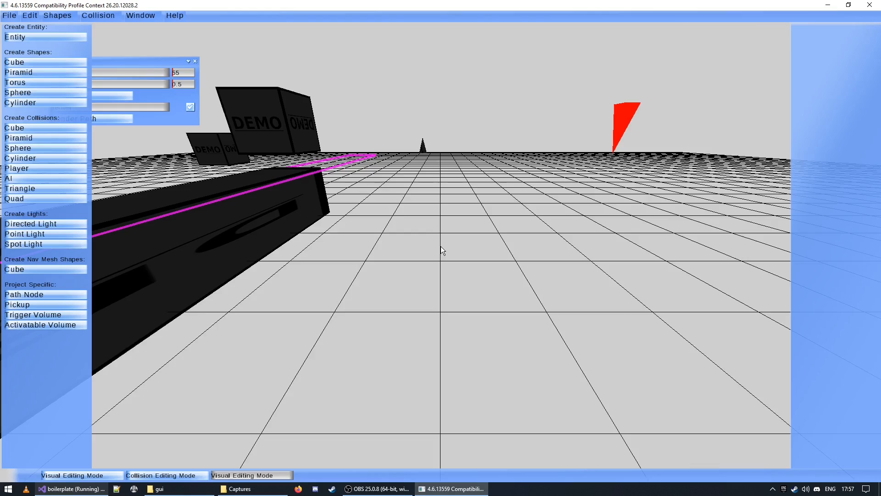
key(Escape)
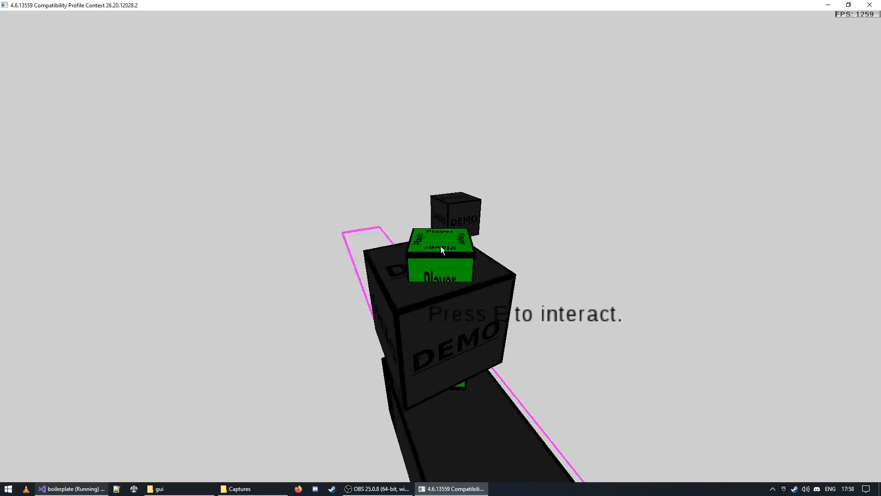
key(Escape)
Examine the component types that can be added to the activatable cube and to the long platform
key(a)
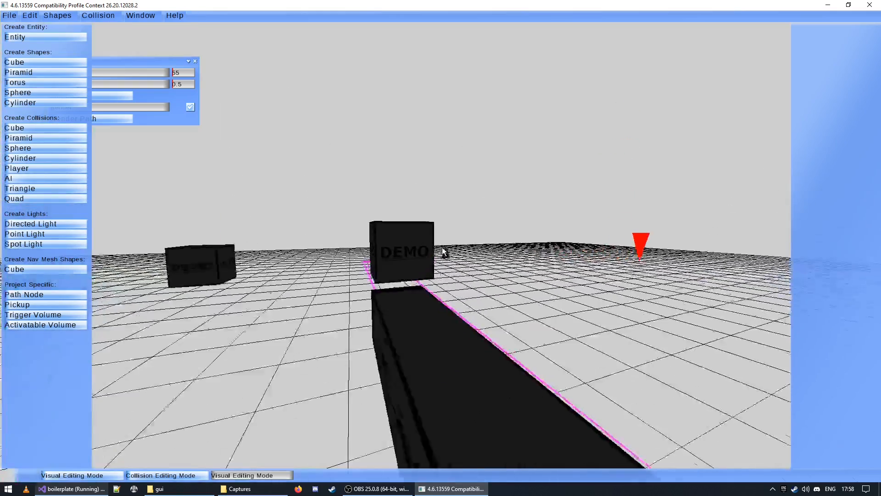
click(417, 244)
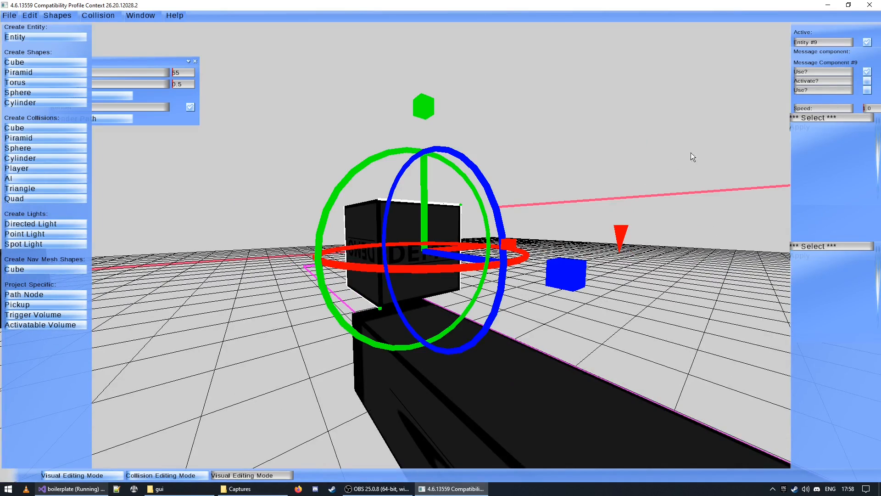
click(796, 119)
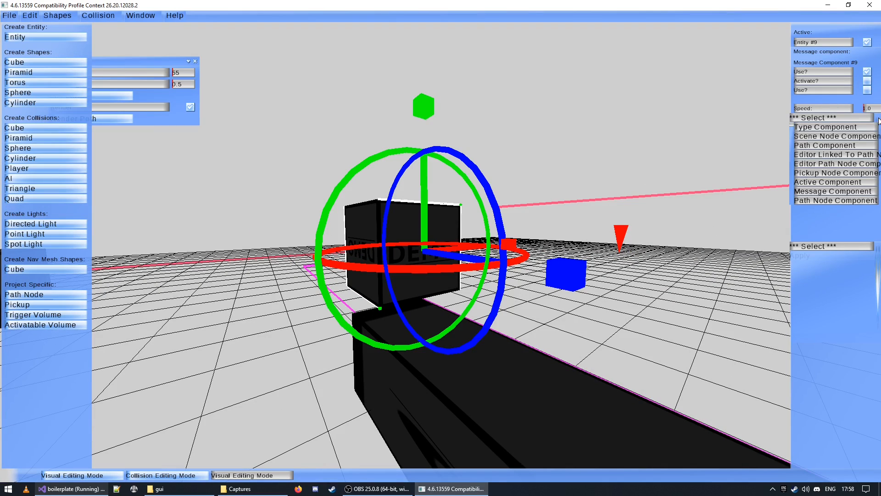
scroll(791, 125, down, 3)
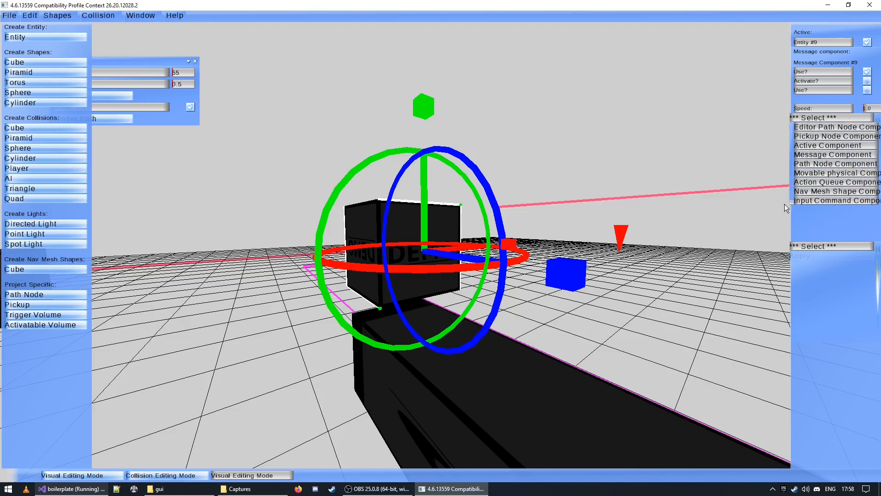
scroll(798, 129, up, 3)
click(762, 113)
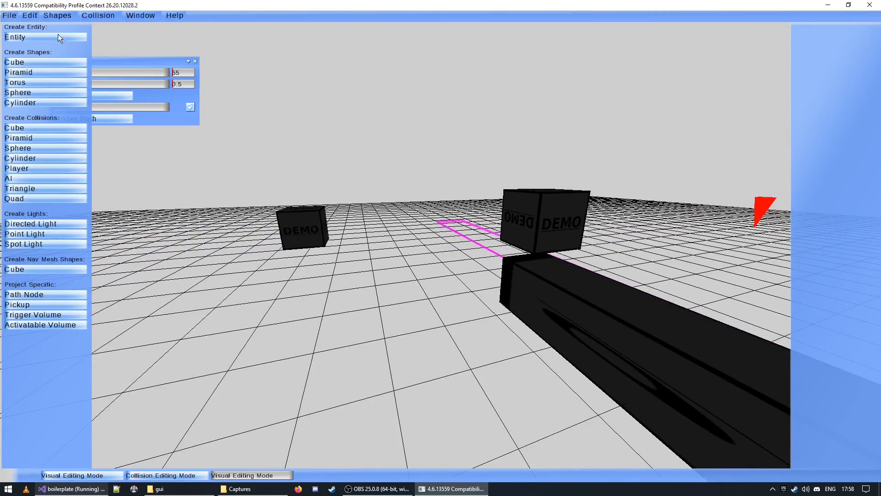
right_drag(51, 37, 513, 218)
click(512, 217)
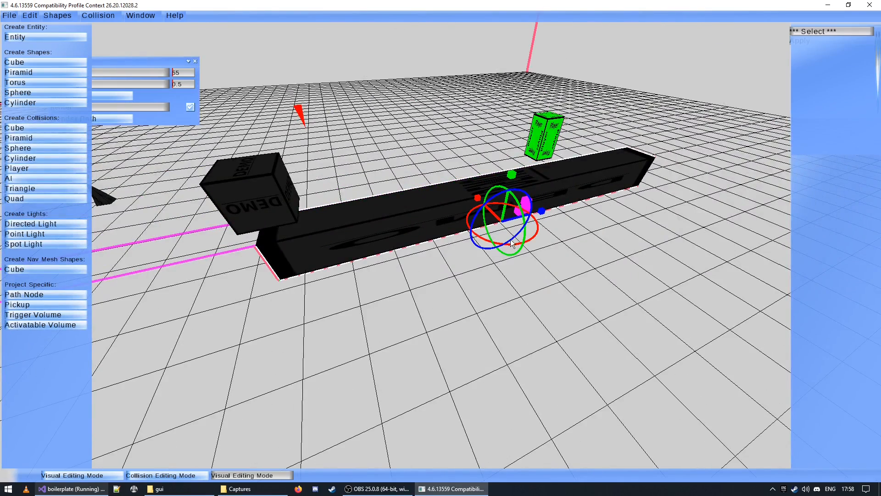
click(862, 33)
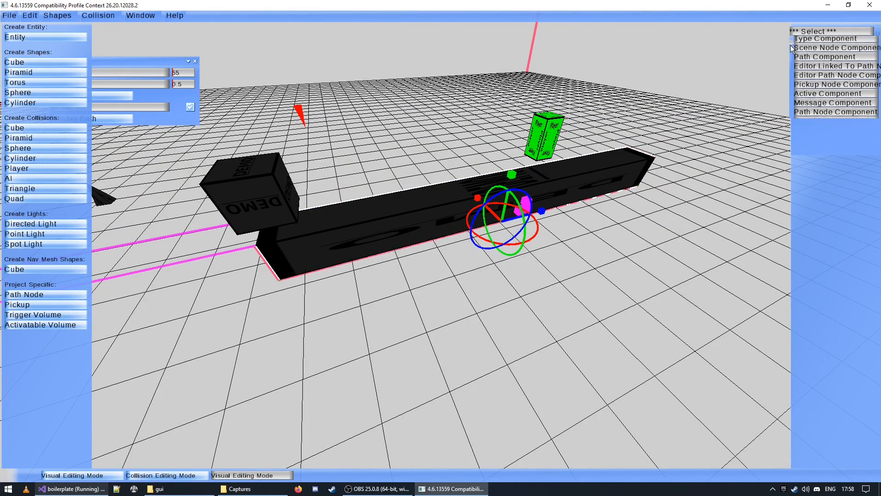
scroll(788, 56, up, 4)
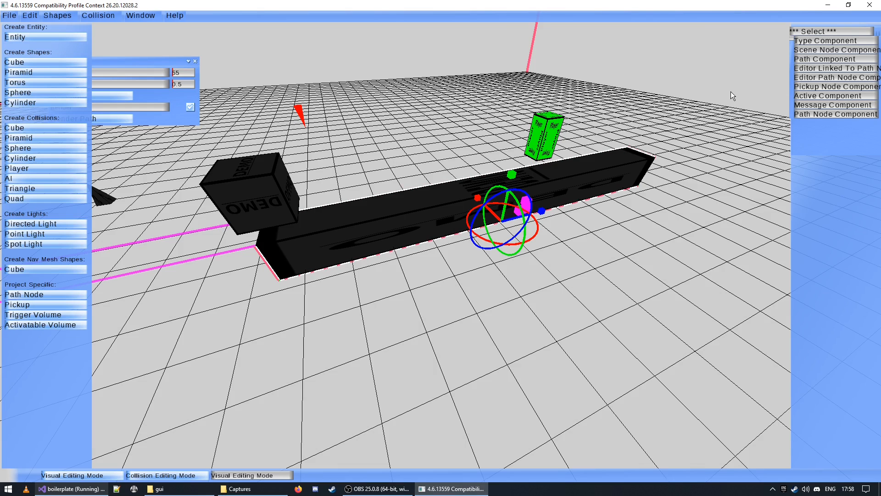
Examine the activatable cube's Active and Message component settings along with the separate demo cube and the small black cone
key(s)
right_drag(650, 105, 443, 244)
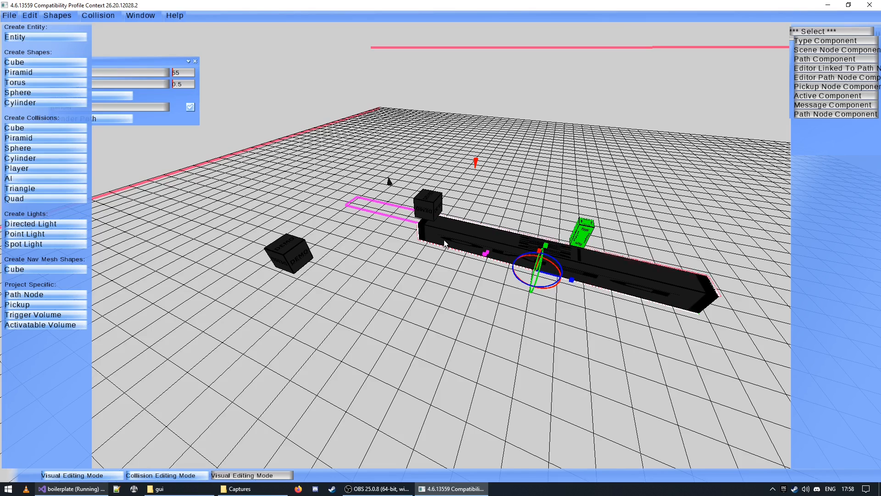
click(434, 214)
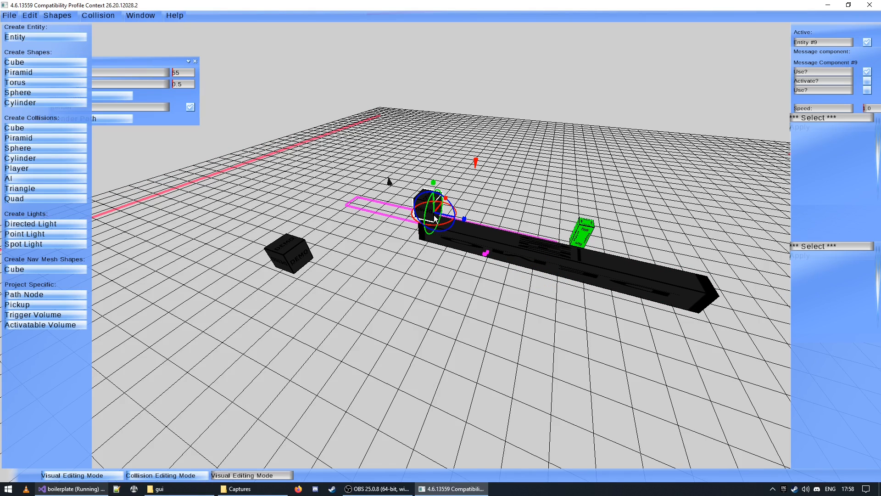
key(w)
right_drag(324, 309, 440, 248)
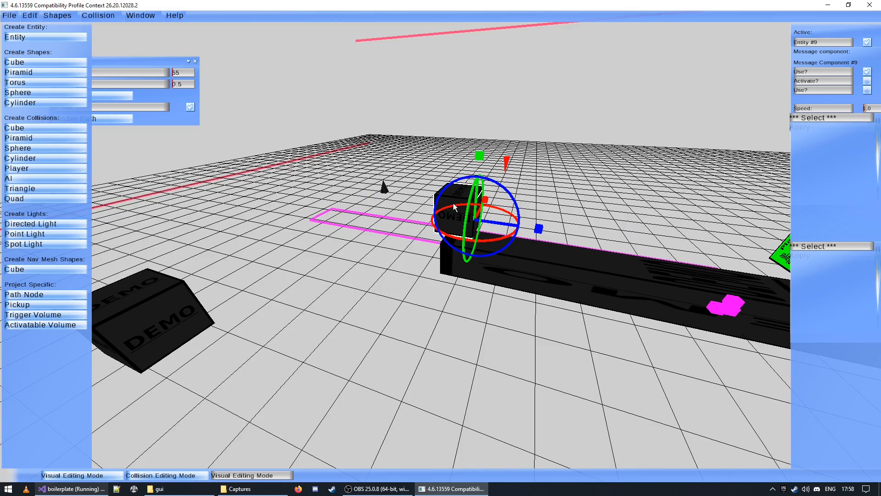
click(178, 307)
click(384, 195)
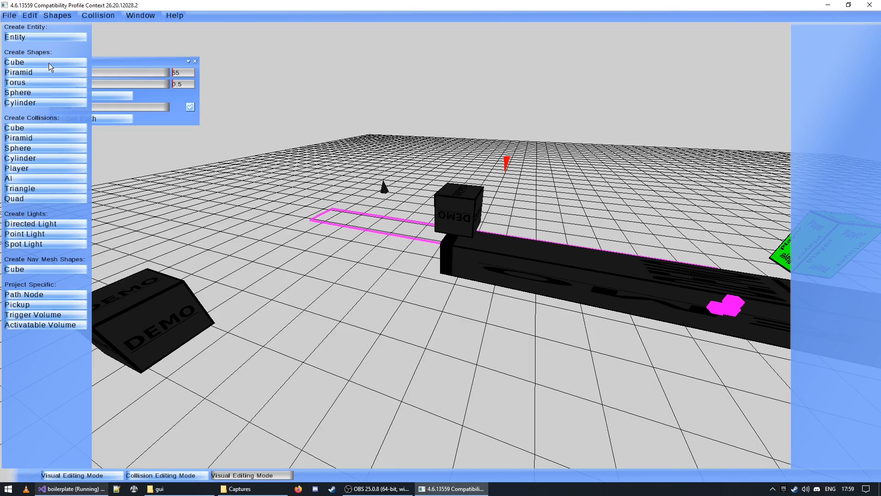
Add a pyramid shape by the long platform and move the pyramid and its blue node marker toward the platform's far end
key(s)
right_drag(245, 164, 476, 262)
key(s)
click(475, 262)
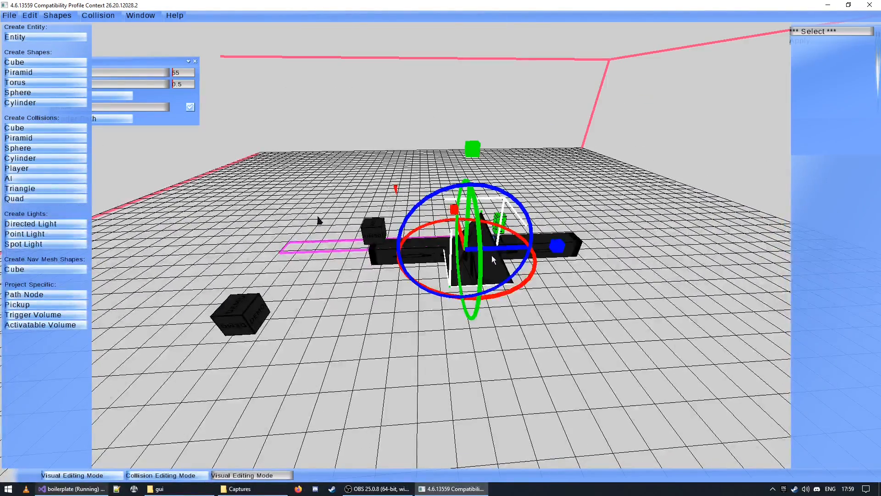
drag(520, 250, 580, 248)
click(482, 242)
drag(504, 239, 551, 237)
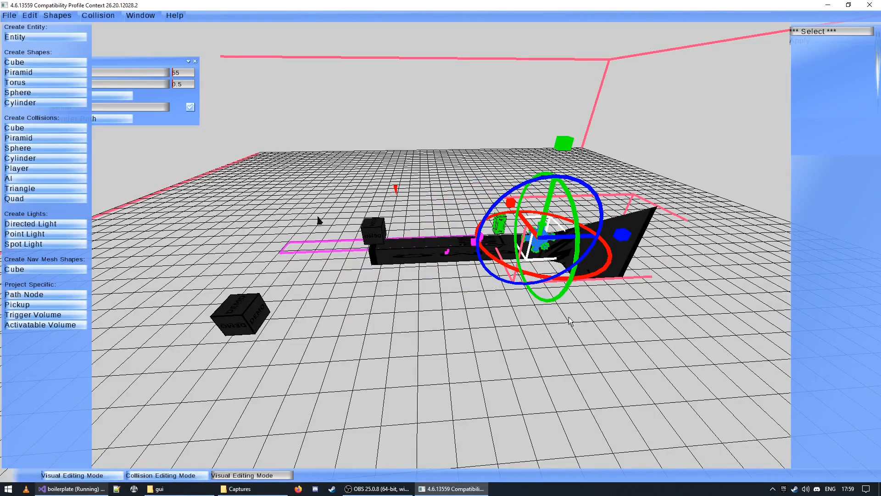
click(650, 220)
right_drag(575, 351, 441, 247)
key(w)
key(s)
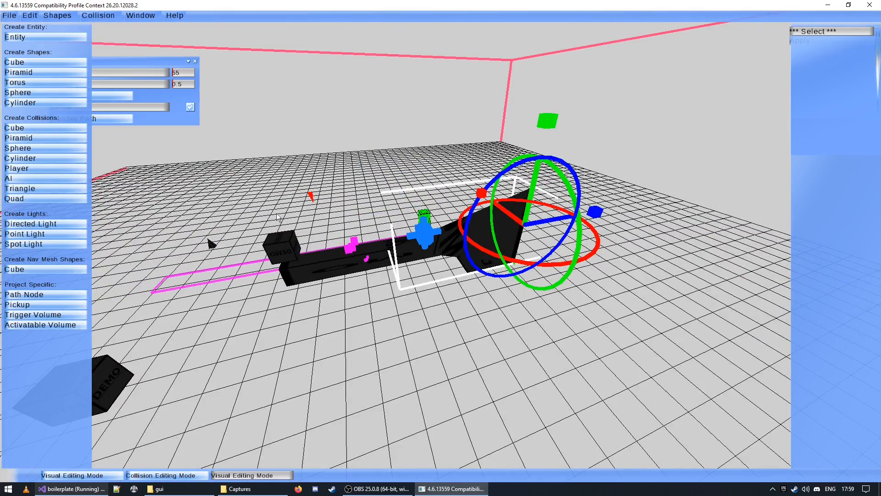
Add a point light and move it with its blue node marker out past the pyramid, away from the platform
click(192, 191)
click(52, 235)
right_drag(441, 247, 441, 248)
key(s)
key(a)
click(483, 234)
drag(488, 237, 640, 169)
click(485, 227)
click(567, 212)
click(571, 311)
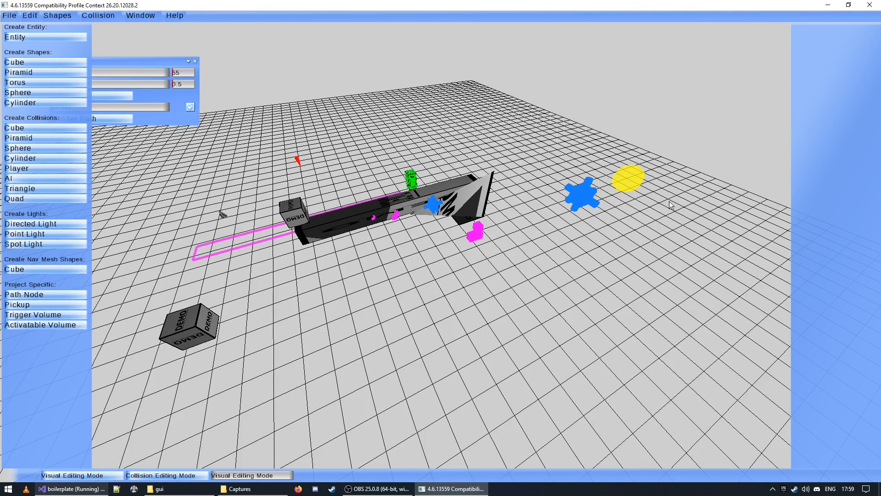
Select the activatable cube on the platform and review its Active and Message component settings
click(297, 225)
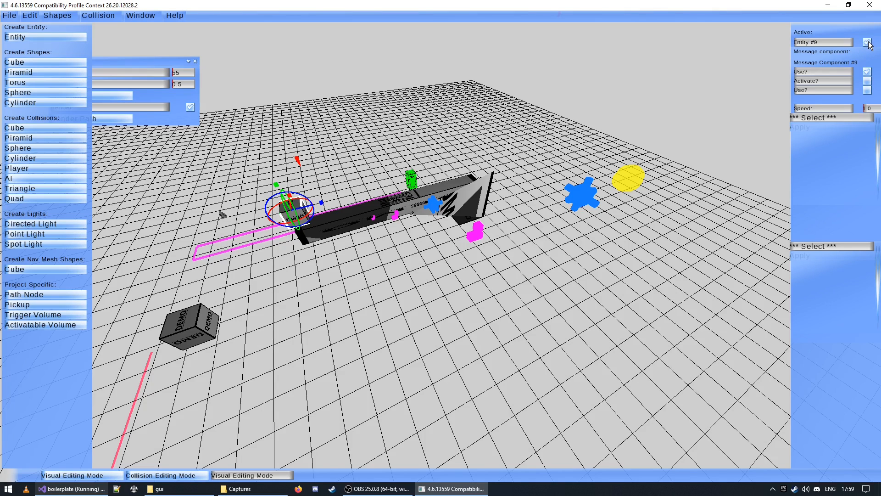
middle_drag(657, 86, 441, 246)
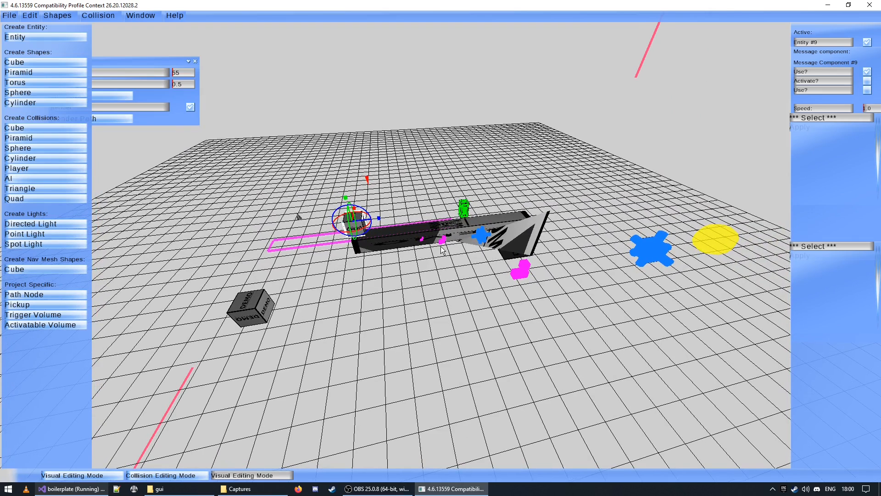